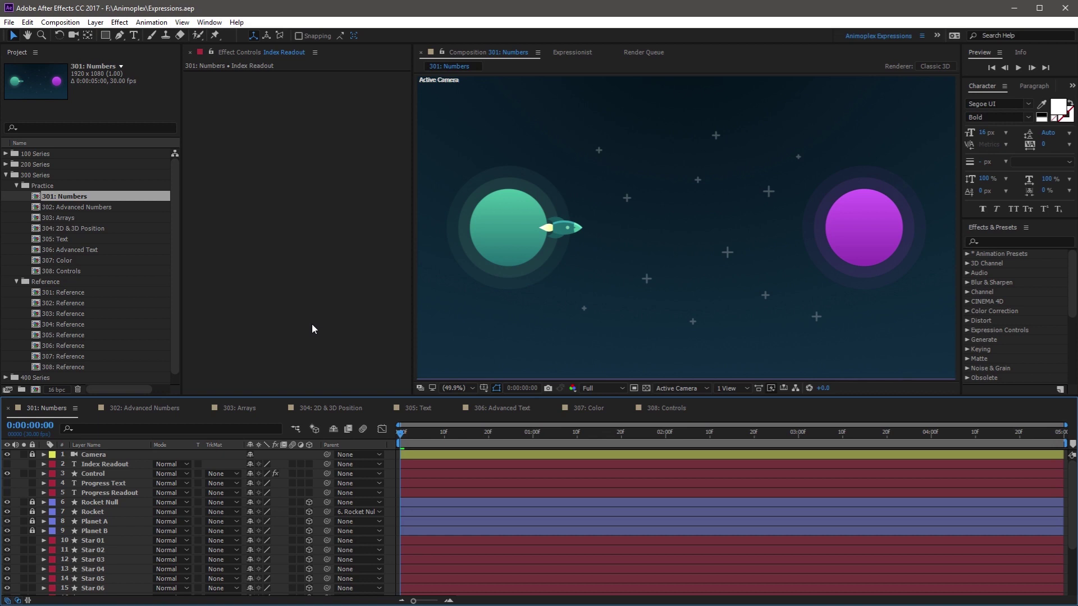
Give the Index Readout layer's Source Text the expression 'index' so it shows 2.
{"action": "left_click", "coordinate": [103, 465]}
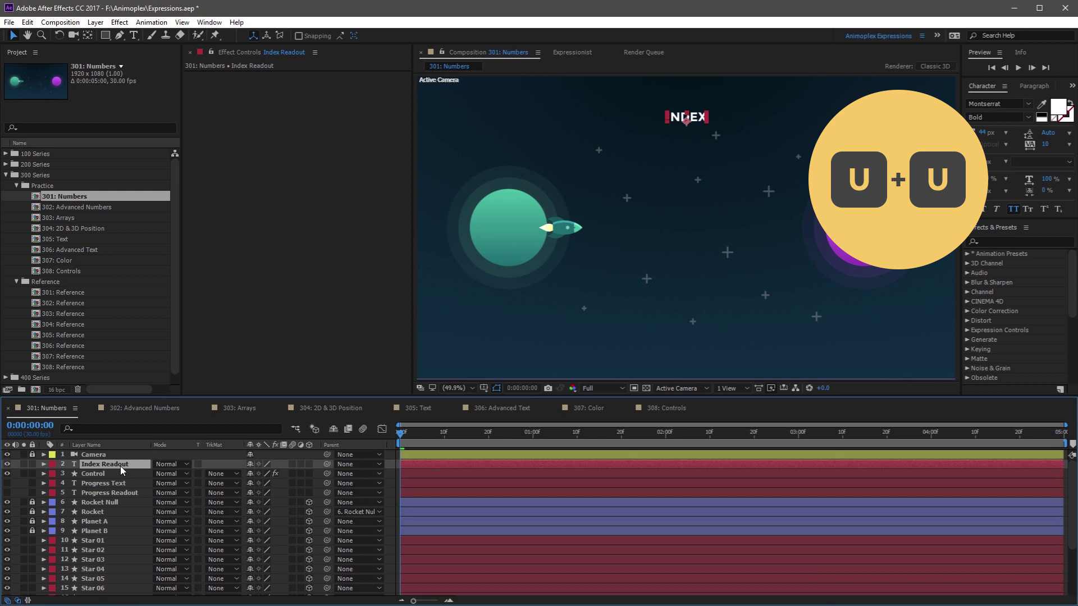
{"action": "key", "text": "u"}
{"action": "key", "text": "u"}
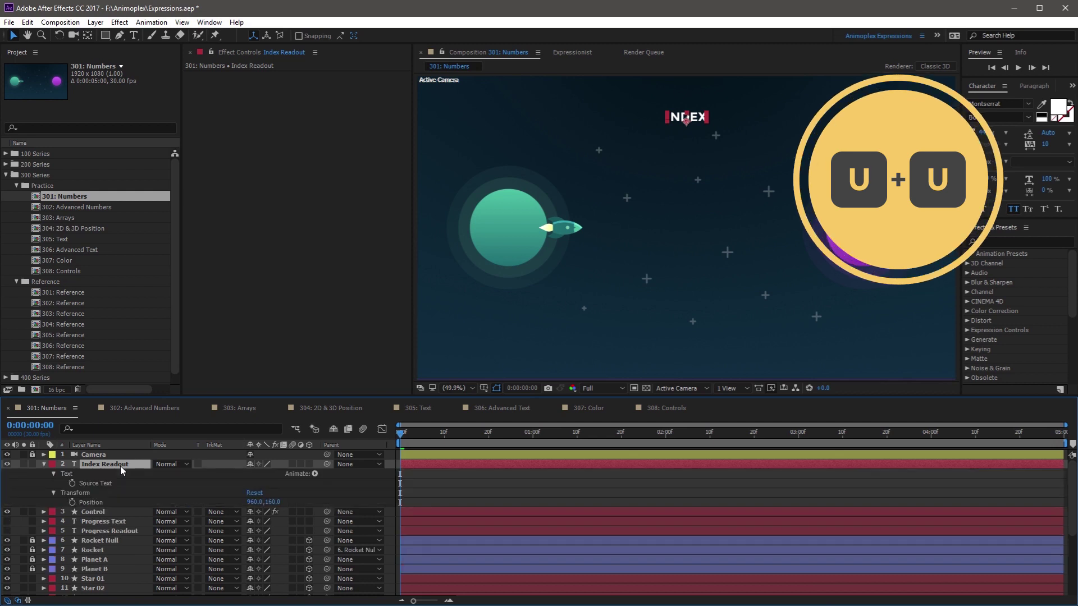
{"action": "left_click", "coordinate": [71, 483], "text": "alt"}
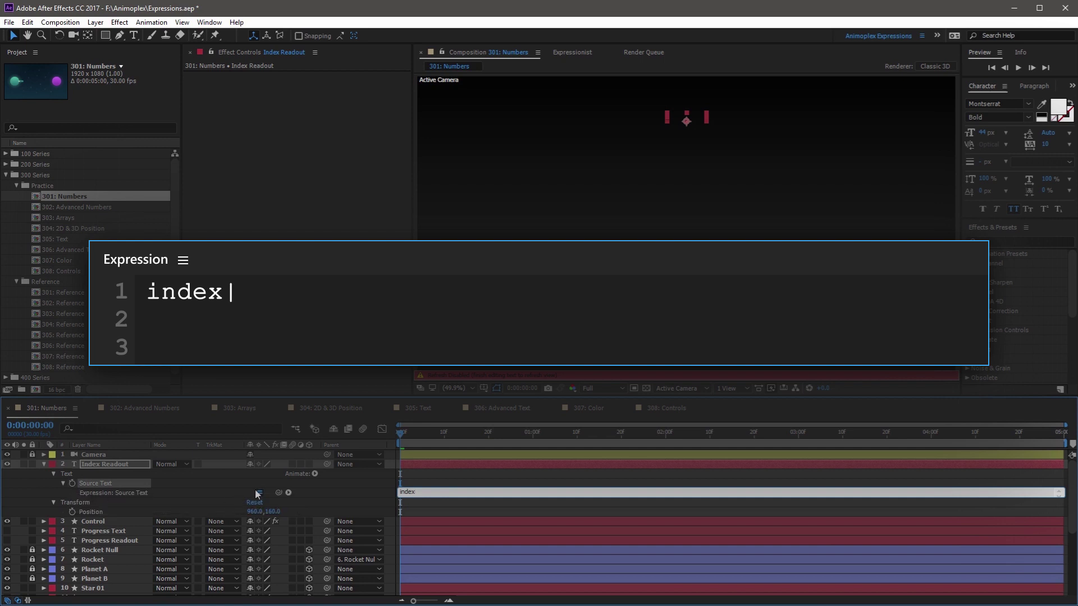
{"action": "left_click", "coordinate": [349, 494]}
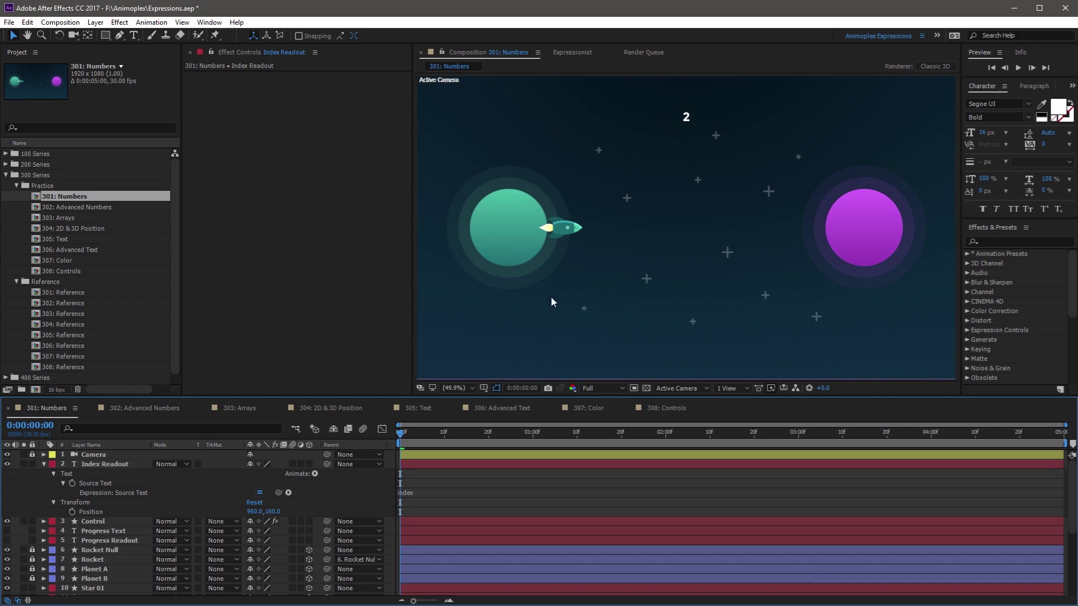
Pickwhip the Source Text expression to the Rocket layer, making it thisComp.layer("Rocket").index to show 7.
{"action": "left_click", "coordinate": [95, 464]}
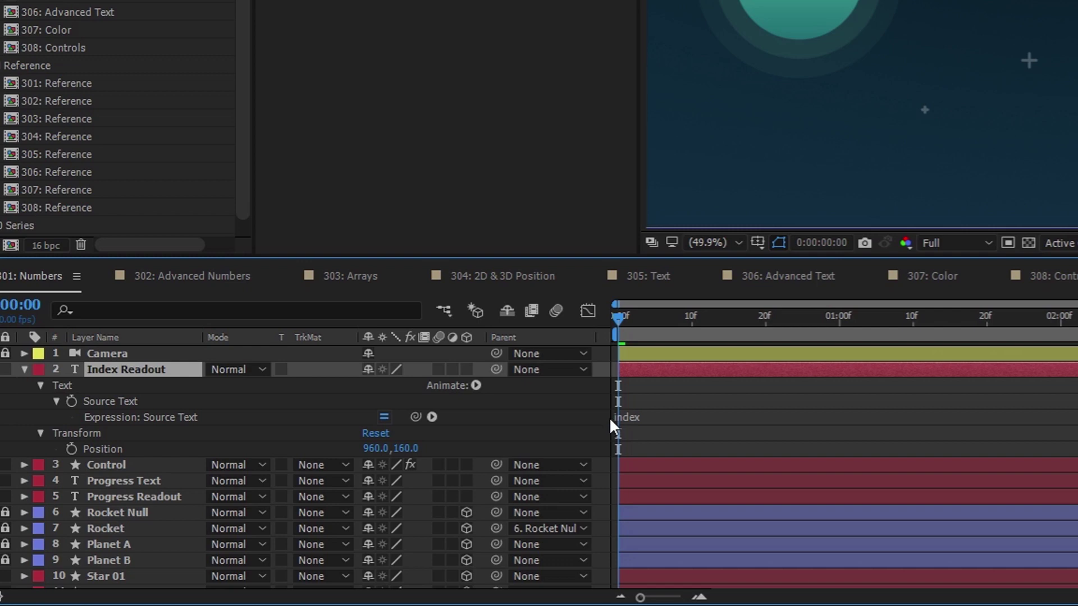
{"action": "left_click", "coordinate": [400, 493]}
{"action": "left_click", "coordinate": [680, 394]}
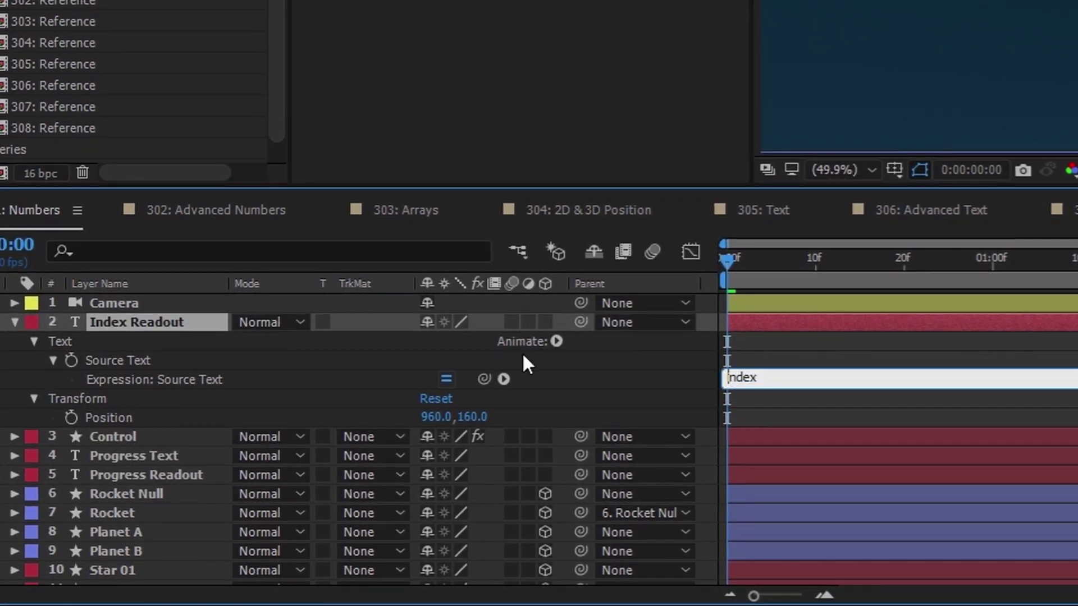
{"action": "left_click_drag", "start_coordinate": [482, 379], "coordinate": [145, 514]}
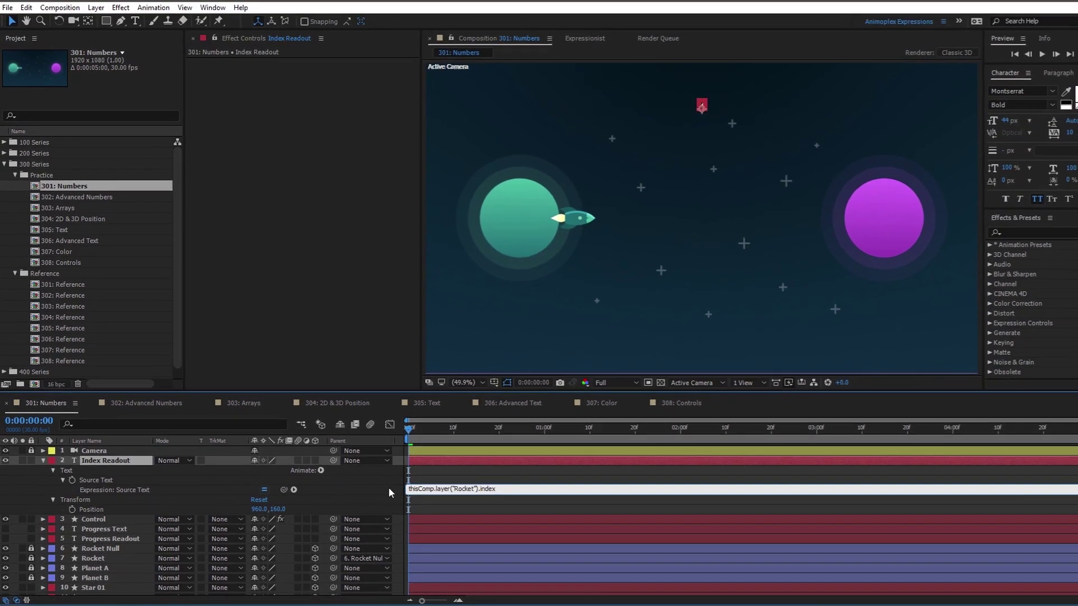
{"action": "left_click", "coordinate": [705, 375]}
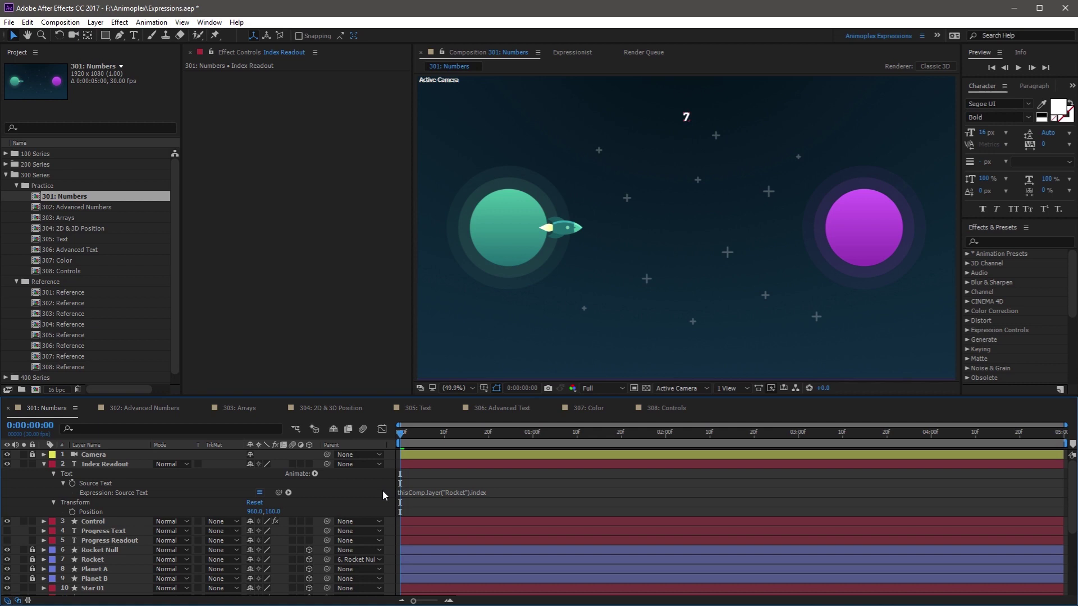
Change the Source Text expression to thisComp.layer(index + 3).name so it shows PROGRESS READOUT.
{"action": "left_click", "coordinate": [494, 492]}
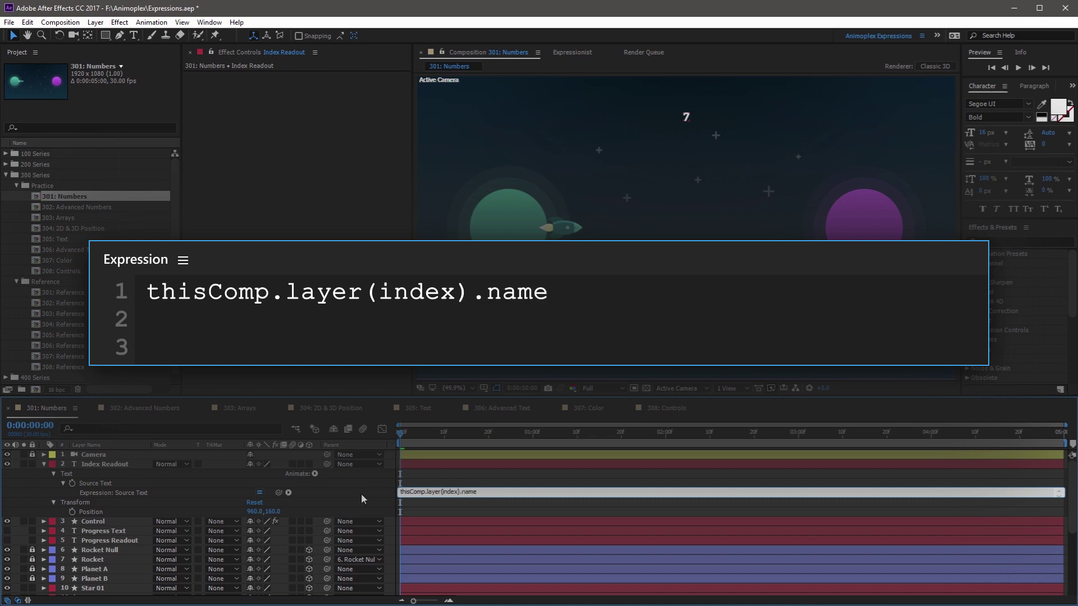
{"action": "left_click", "coordinate": [416, 452]}
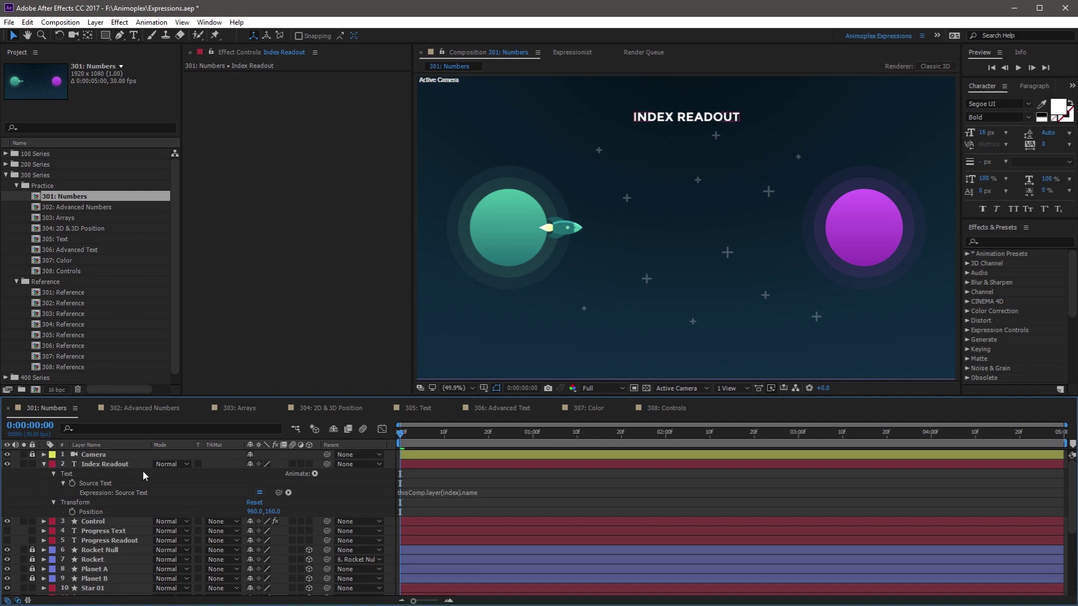
{"action": "left_click", "coordinate": [106, 464]}
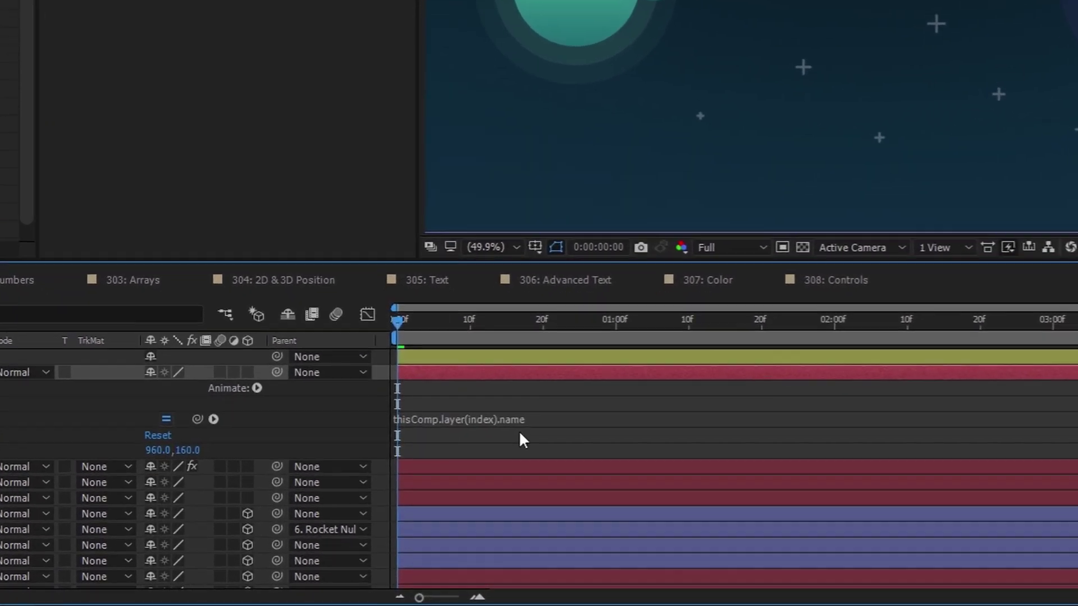
{"action": "left_click", "coordinate": [464, 492]}
{"action": "left_click", "coordinate": [512, 393]}
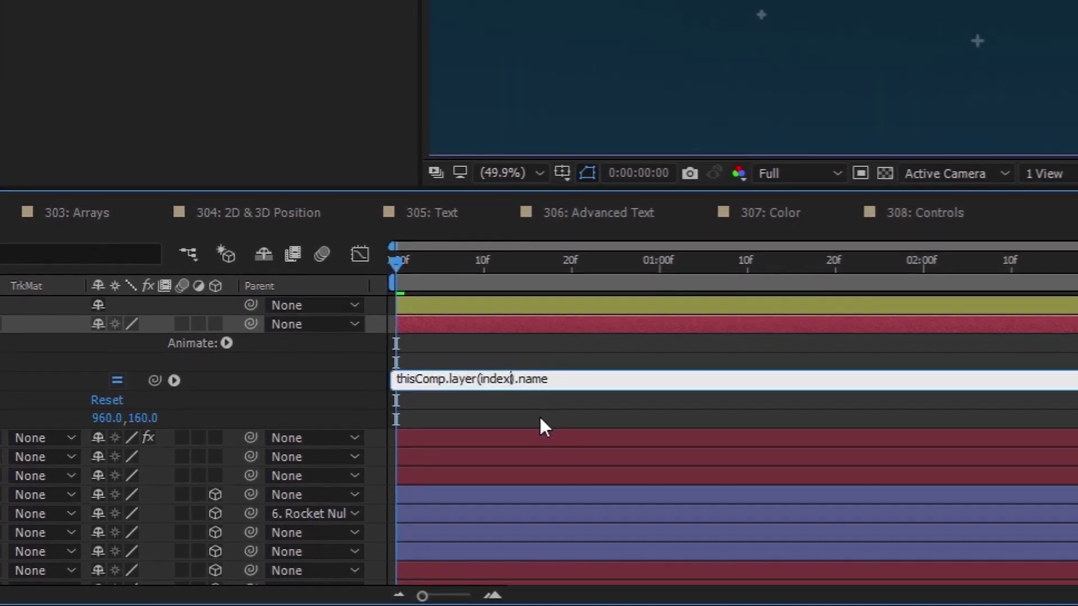
{"action": "type", "text": "+ 3"}
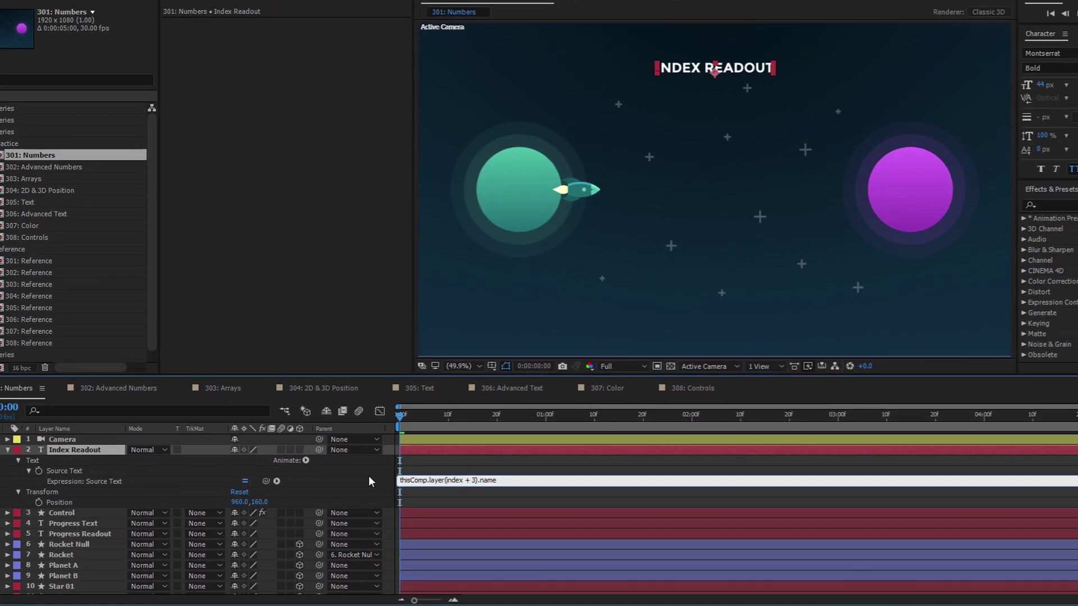
{"action": "left_click", "coordinate": [340, 367]}
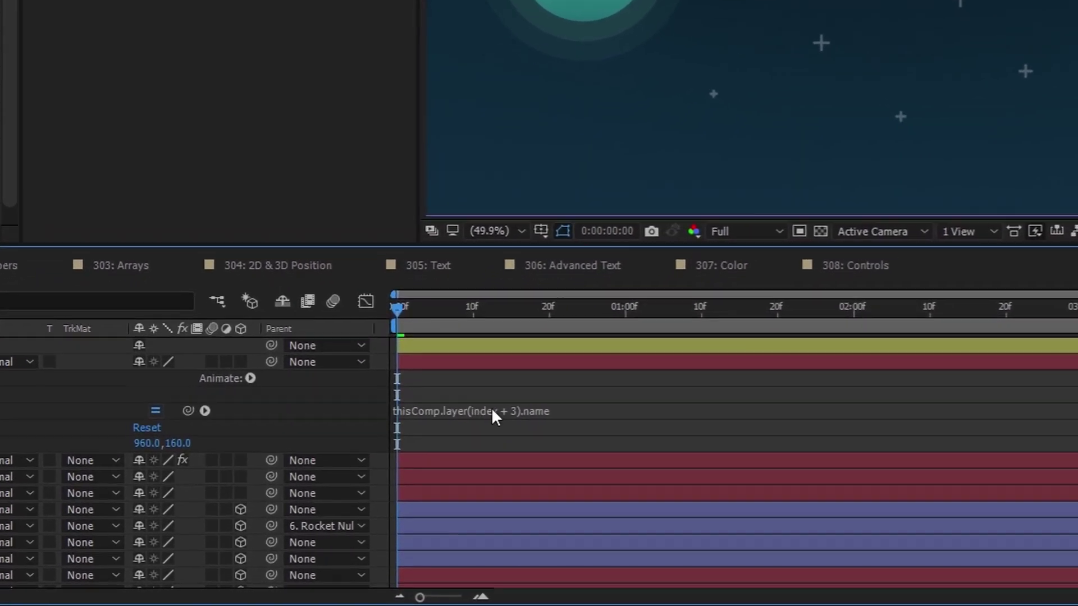
Delete 'index + ' so the expression reads thisComp.layer(3).name and displays CONTROL.
{"action": "left_click", "coordinate": [459, 491]}
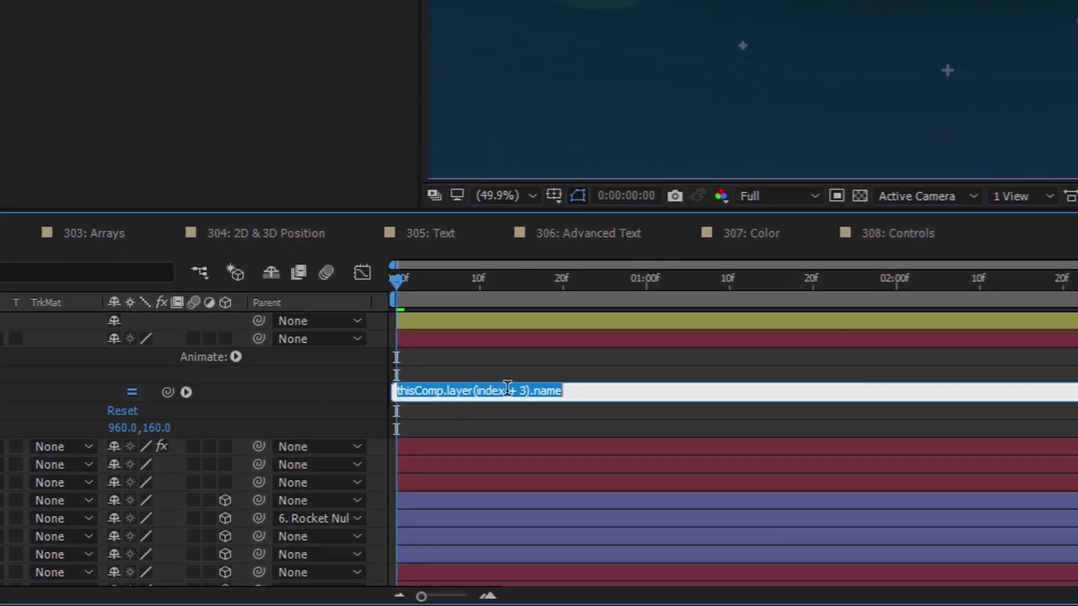
{"action": "left_click", "coordinate": [507, 389]}
{"action": "left_click_drag", "start_coordinate": [519, 390], "coordinate": [475, 390]}
{"action": "key", "text": "BackSpace"}
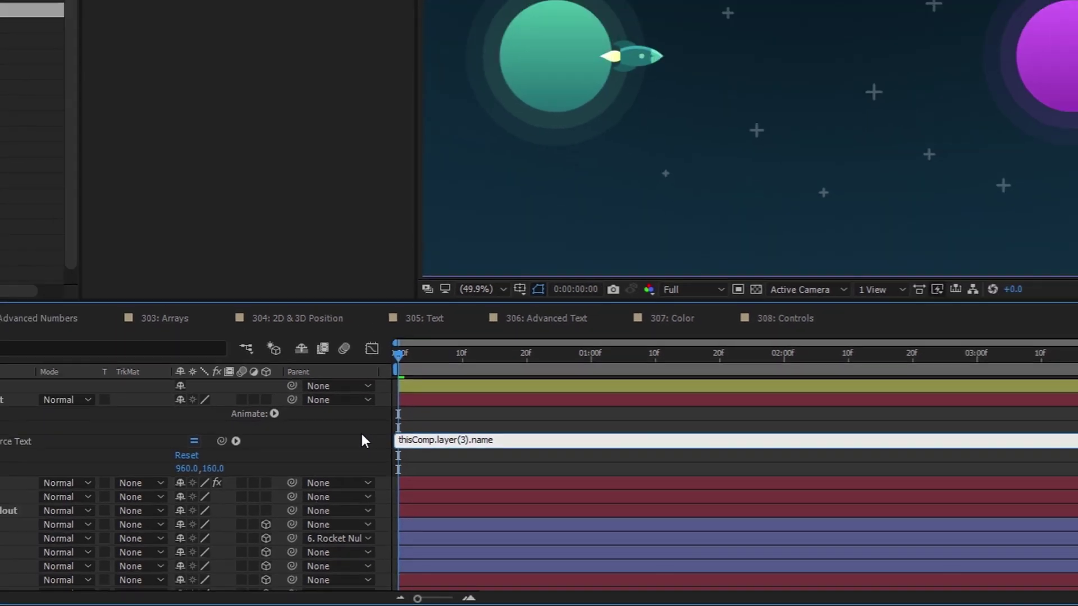
{"action": "left_click", "coordinate": [370, 387]}
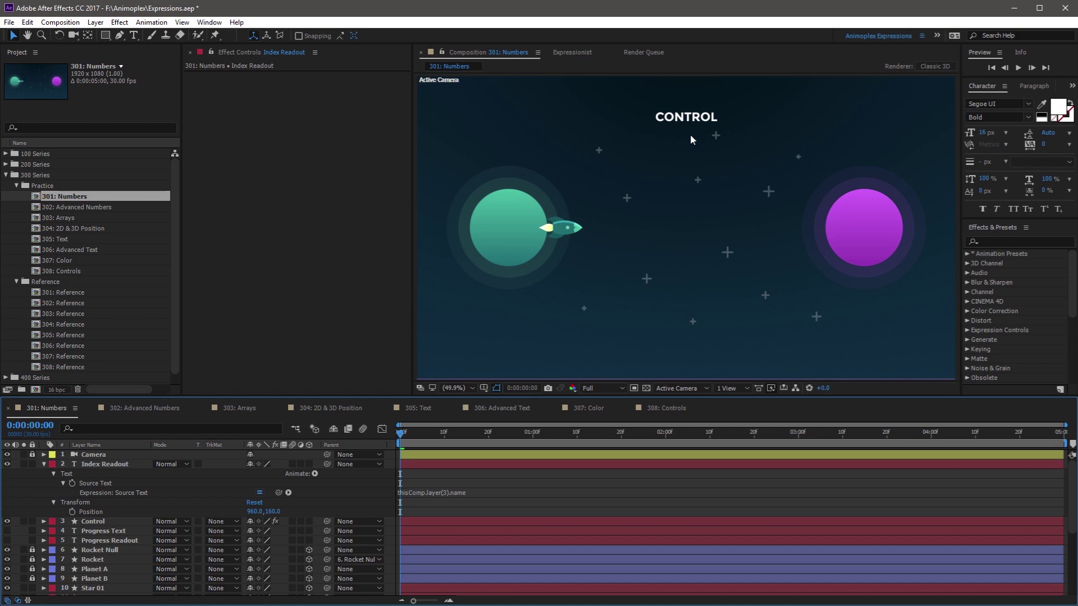
Collapse and hide the Index Readout layer.
{"action": "left_click", "coordinate": [116, 465]}
{"action": "left_click", "coordinate": [44, 464]}
{"action": "left_click", "coordinate": [7, 464]}
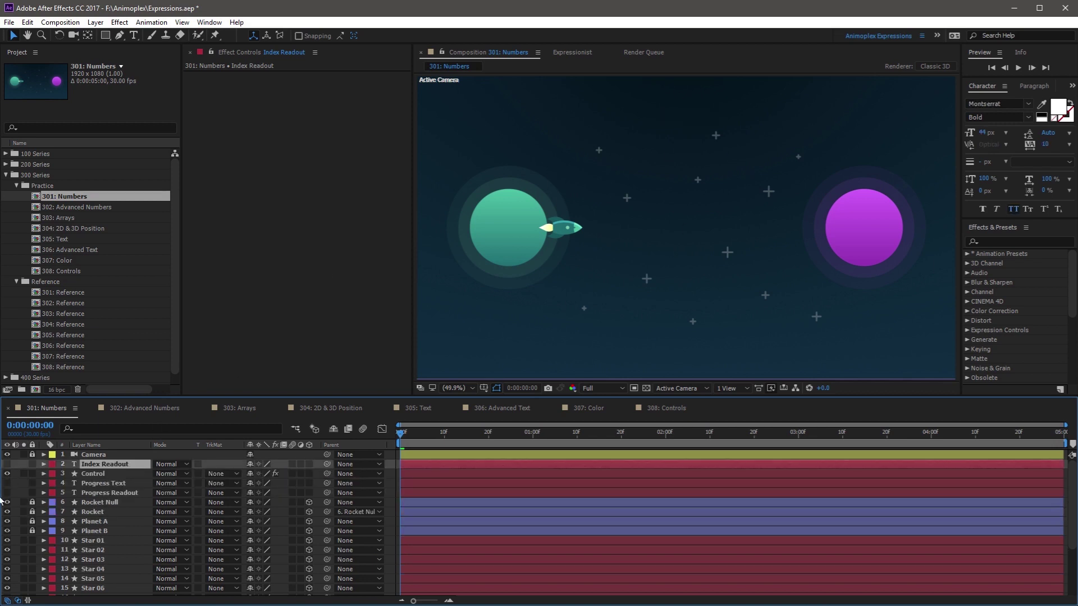
Start a Star 02 Scale expression with delay = framesToTime(5);.
{"action": "left_click", "coordinate": [90, 542]}
{"action": "left_click", "coordinate": [97, 547], "text": "shift"}
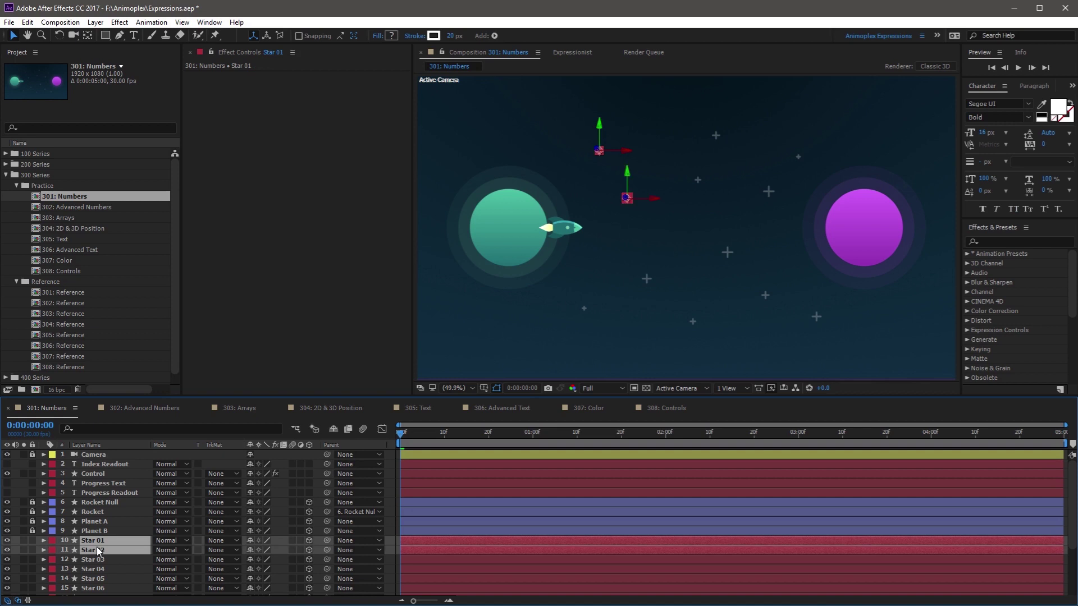
{"action": "key", "text": "s"}
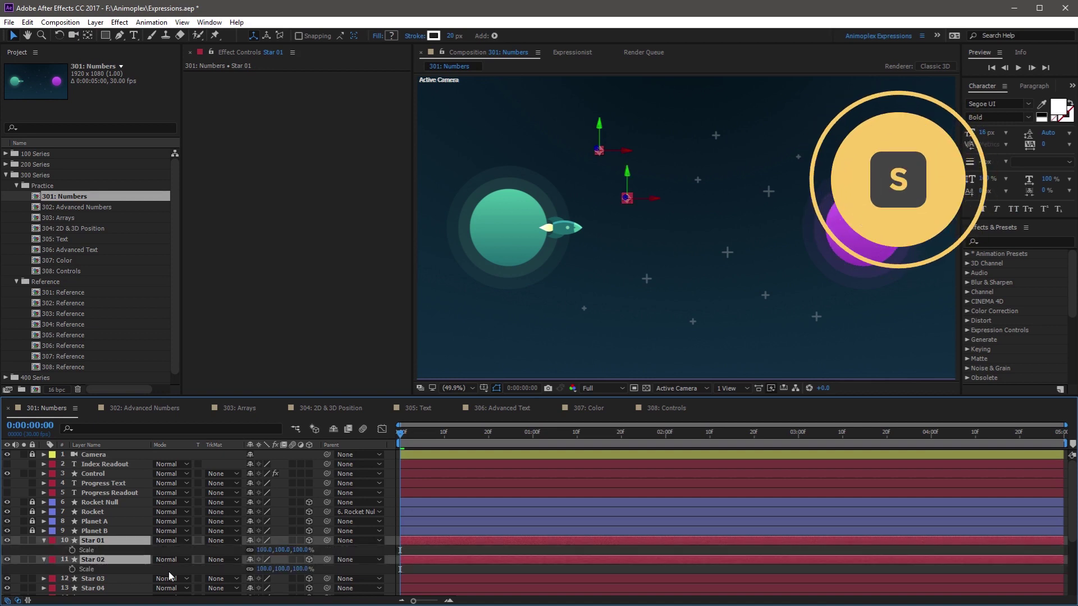
{"action": "left_click", "coordinate": [169, 571]}
{"action": "left_click", "coordinate": [105, 559]}
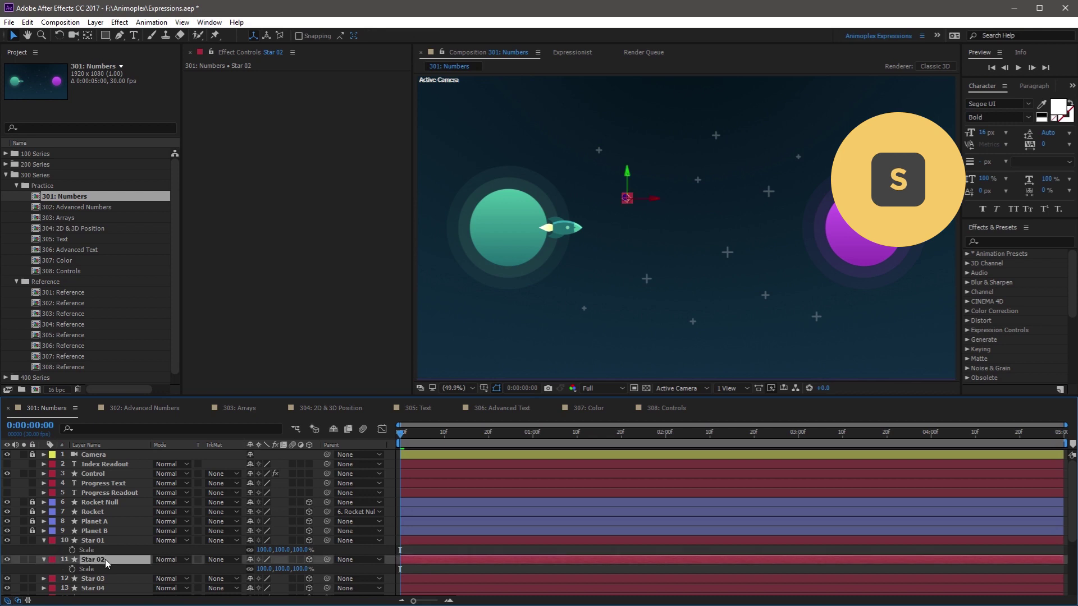
{"action": "left_click", "coordinate": [72, 569], "text": "alt"}
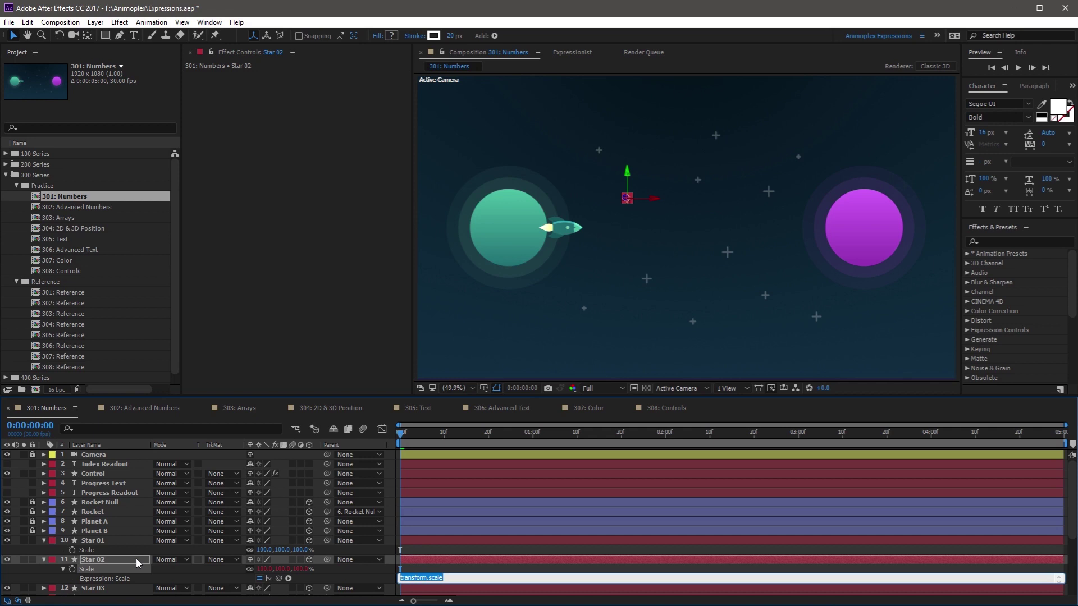
{"action": "type", "text": "de"}
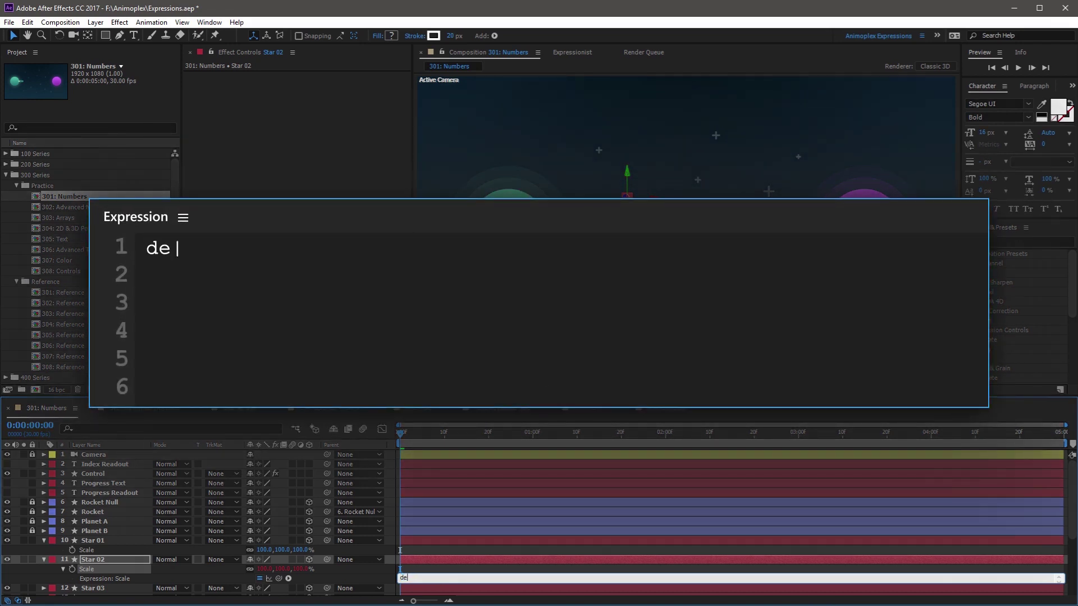
{"action": "type", "text": "lay = framesToTime"}
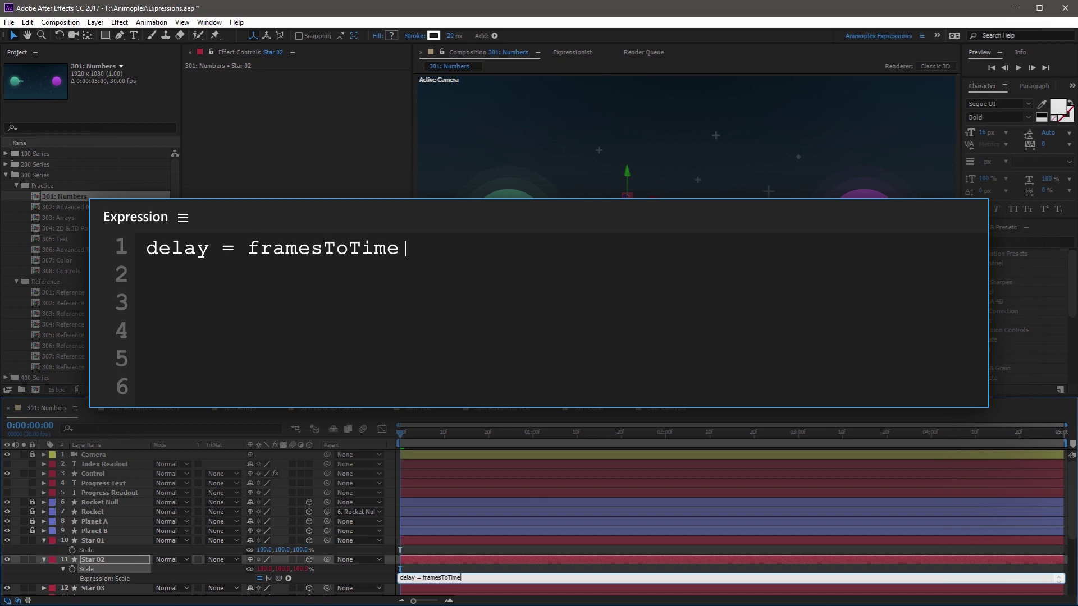
{"action": "type", "text": "(5);"}
Add the line above = thisComp.layer(index - 1).transform(thisProperty.name); to Star 02's Scale expression.
{"action": "key", "text": "Return"}
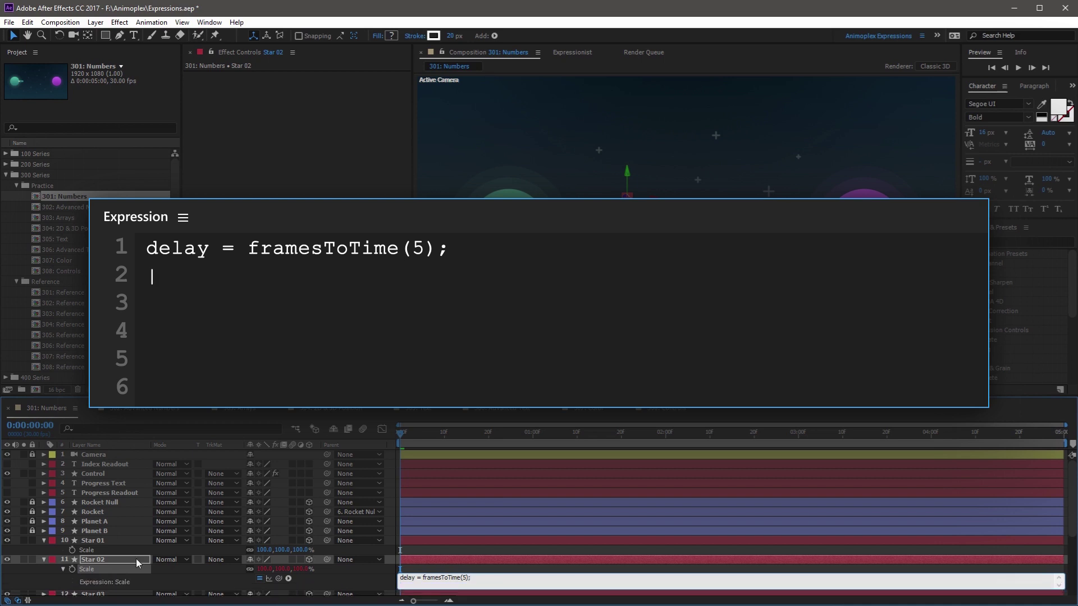
{"action": "type", "text": "above ="}
{"action": "left_click_drag", "start_coordinate": [275, 580], "coordinate": [95, 547]}
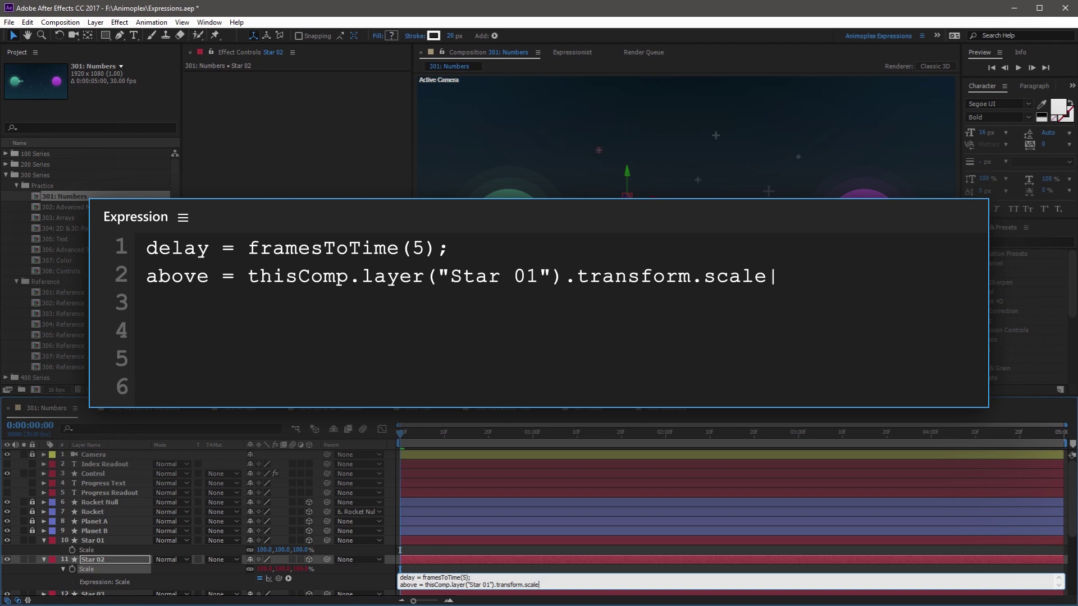
{"action": "key", "text": "BackSpace"}
{"action": "key", "text": "BackSpace"}
{"action": "key", "text": "BackSpace"}
{"action": "key", "text": "BackSpace"}
{"action": "key", "text": "BackSpace"}
{"action": "key", "text": "BackSpace"}
{"action": "type", "text": "("}
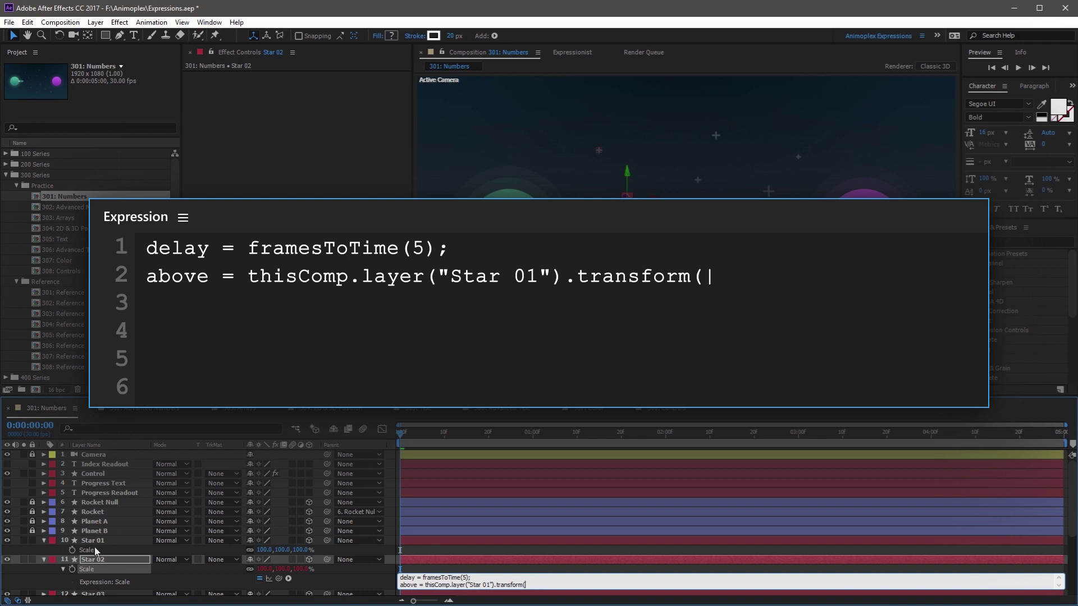
{"action": "type", "text": "thisProper"}
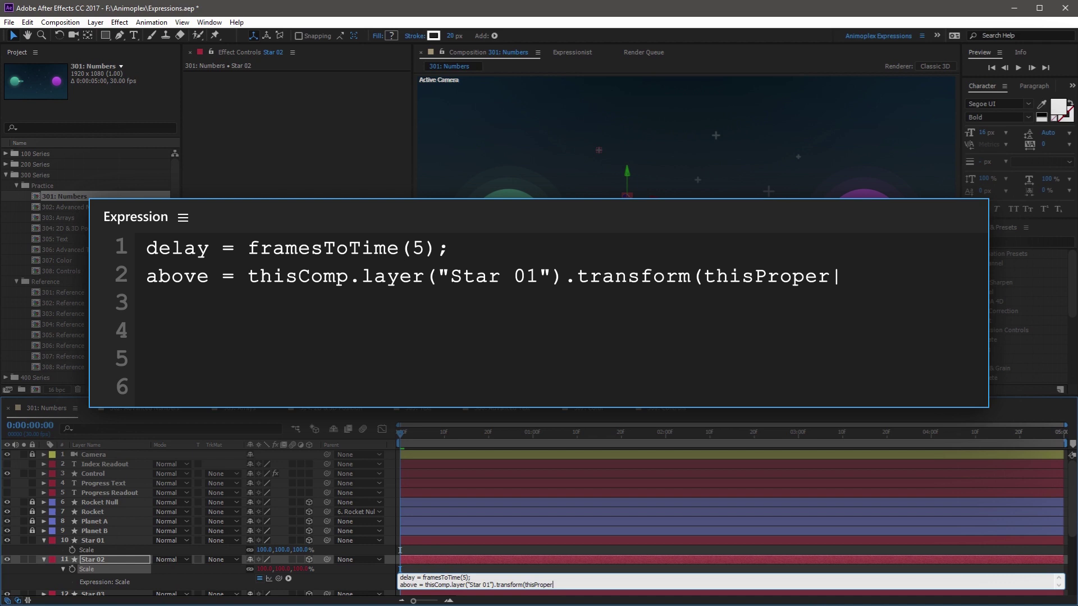
{"action": "type", "text": "ty.name);"}
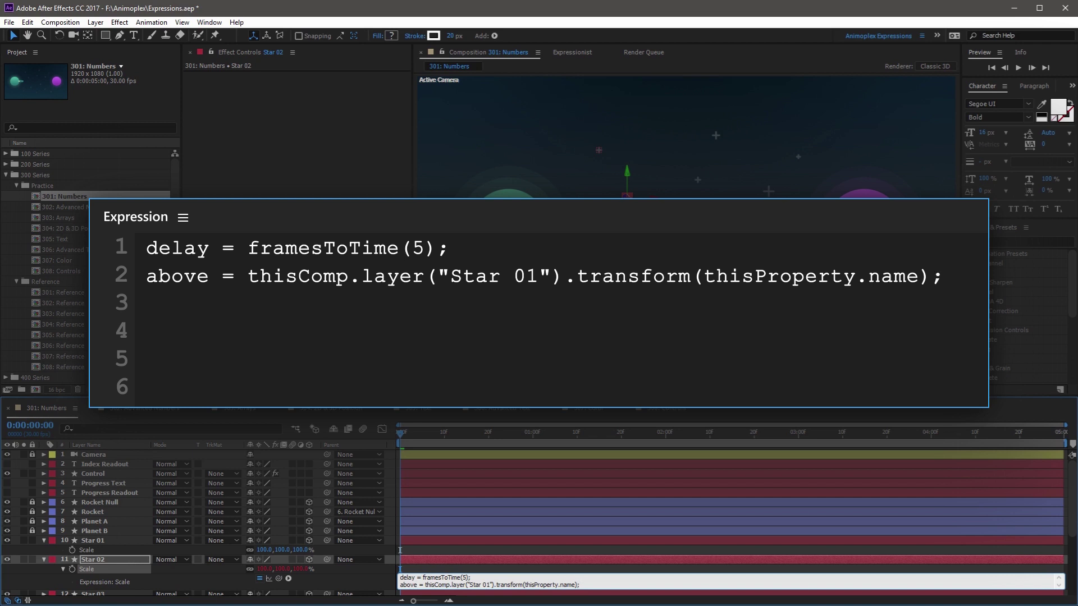
{"action": "left_click", "coordinate": [404, 585]}
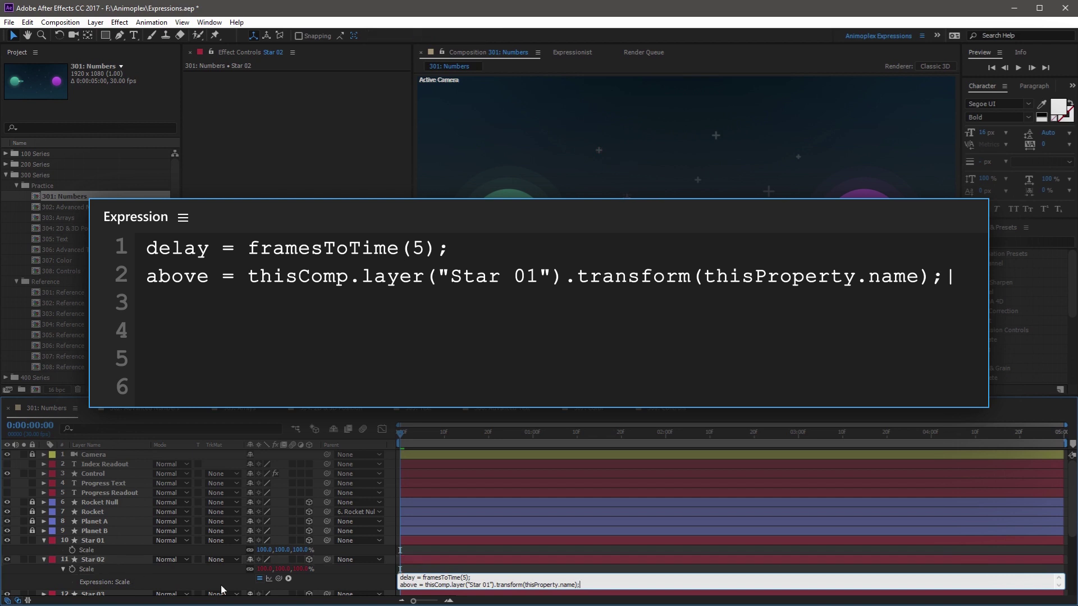
{"action": "left_click_drag", "start_coordinate": [468, 584], "coordinate": [488, 584]}
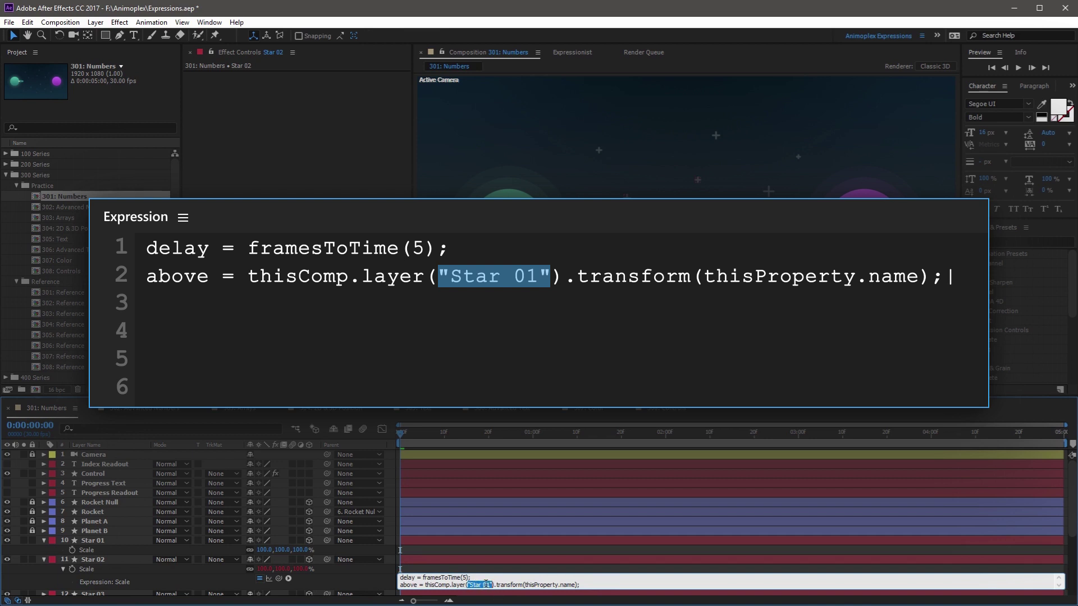
{"action": "type", "text": "index - 1"}
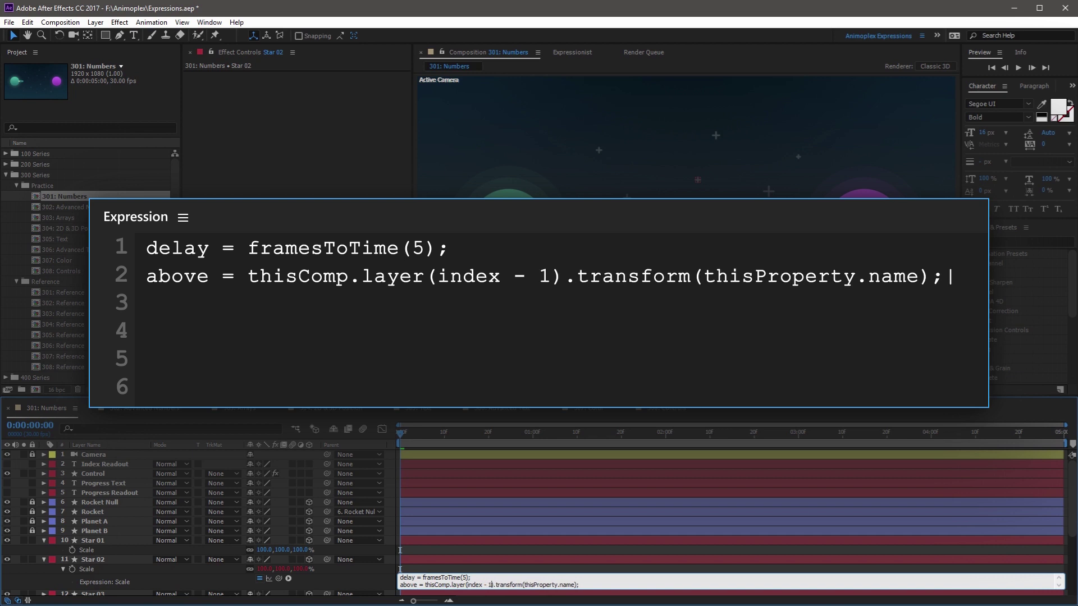
{"action": "key", "text": "End"}
{"action": "key", "text": "Return"}
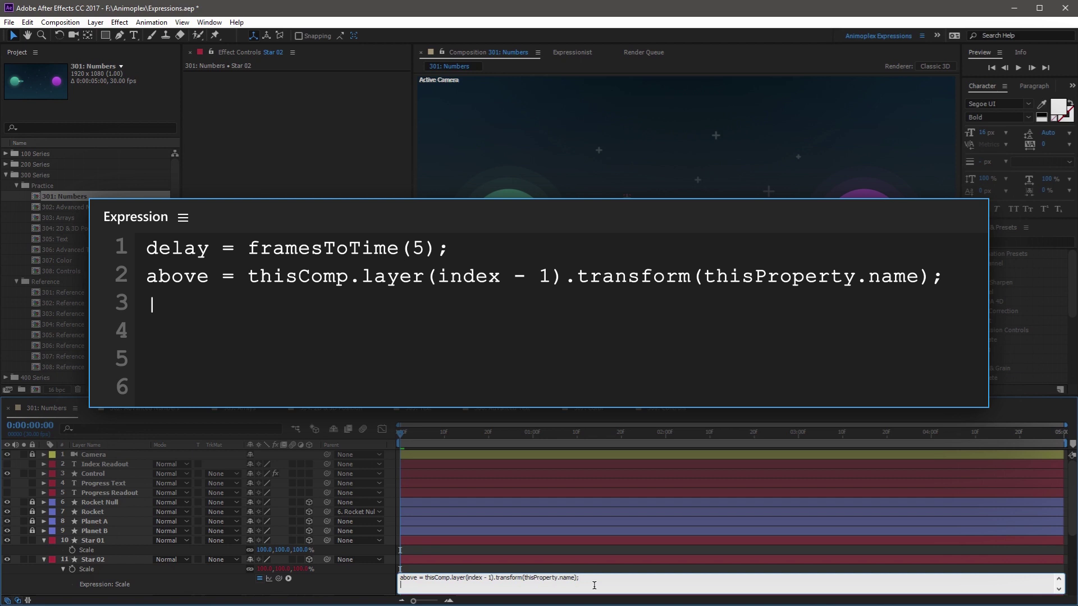
Finish Star 02's Scale expression with above.valueAtTime(time - delay) and commit it.
{"action": "type", "text": "above."}
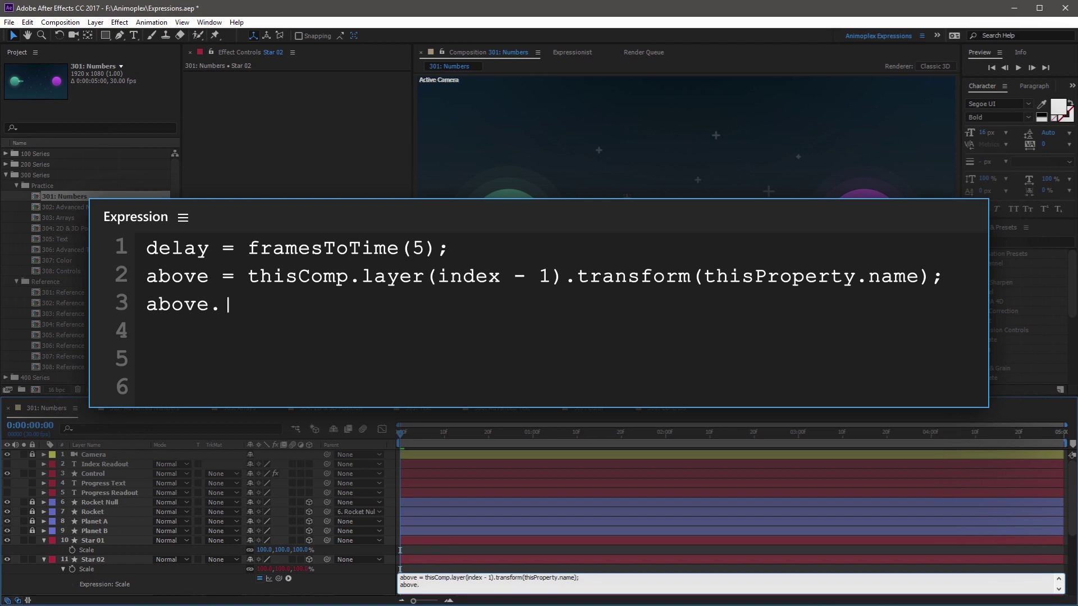
{"action": "type", "text": "value"}
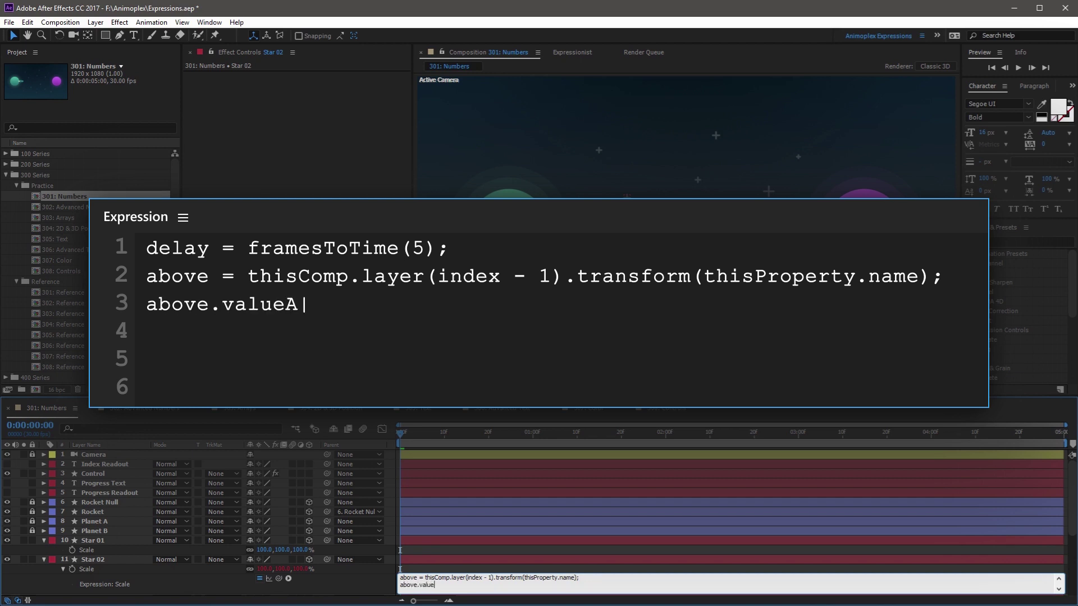
{"action": "type", "text": "AtTime("}
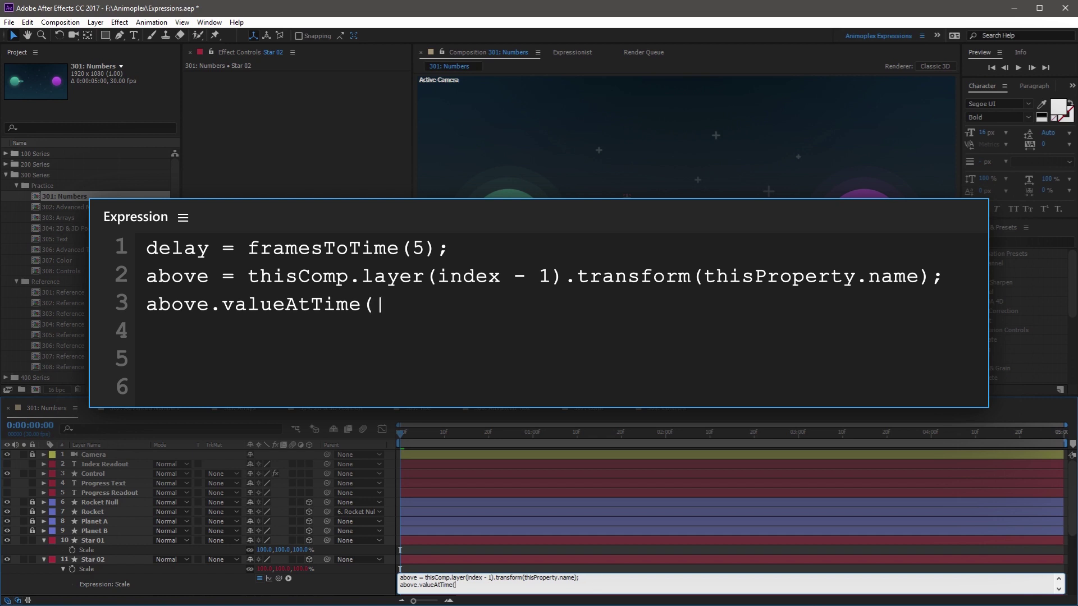
{"action": "type", "text": "time - delay)"}
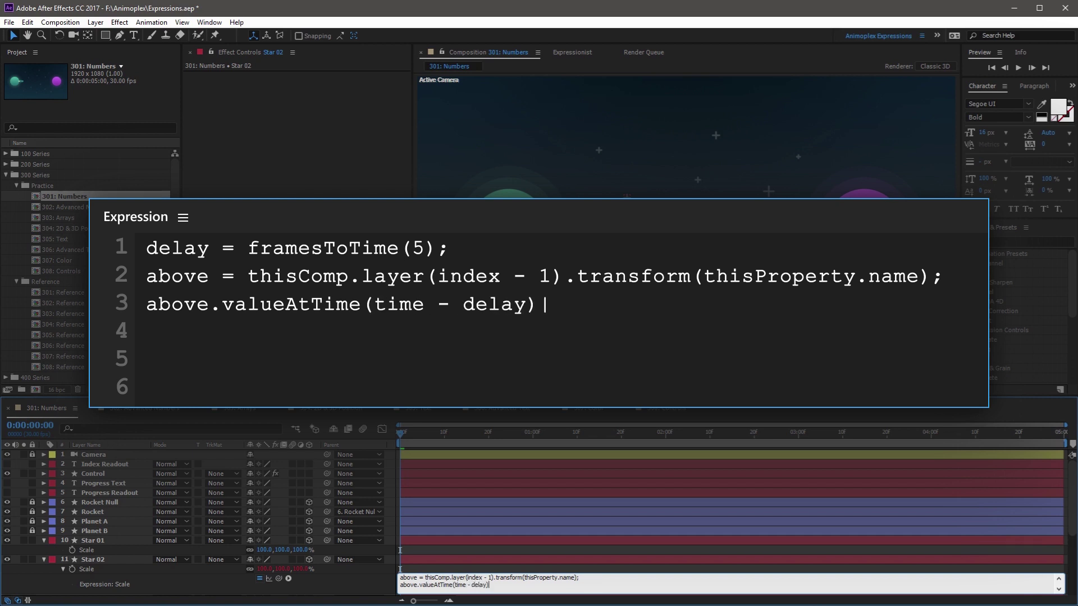
{"action": "left_click", "coordinate": [383, 578]}
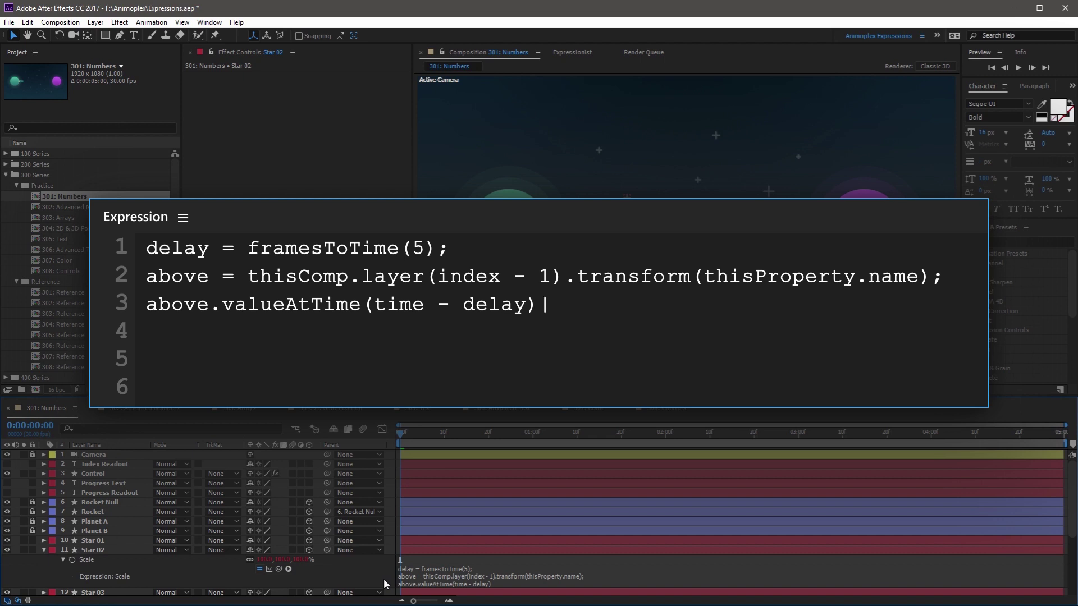
Copy only Star 02's Scale expression and paste it onto Star 03 through Star 12.
{"action": "scroll", "coordinate": [371, 520], "scroll_direction": "down", "scroll_amount": 3}
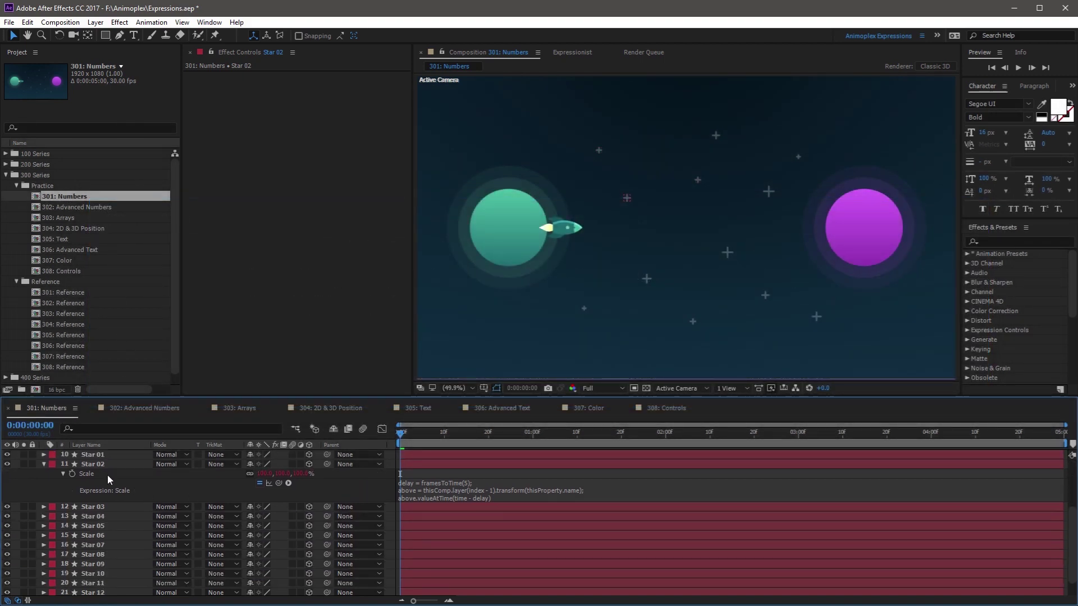
{"action": "right_click", "coordinate": [89, 474]}
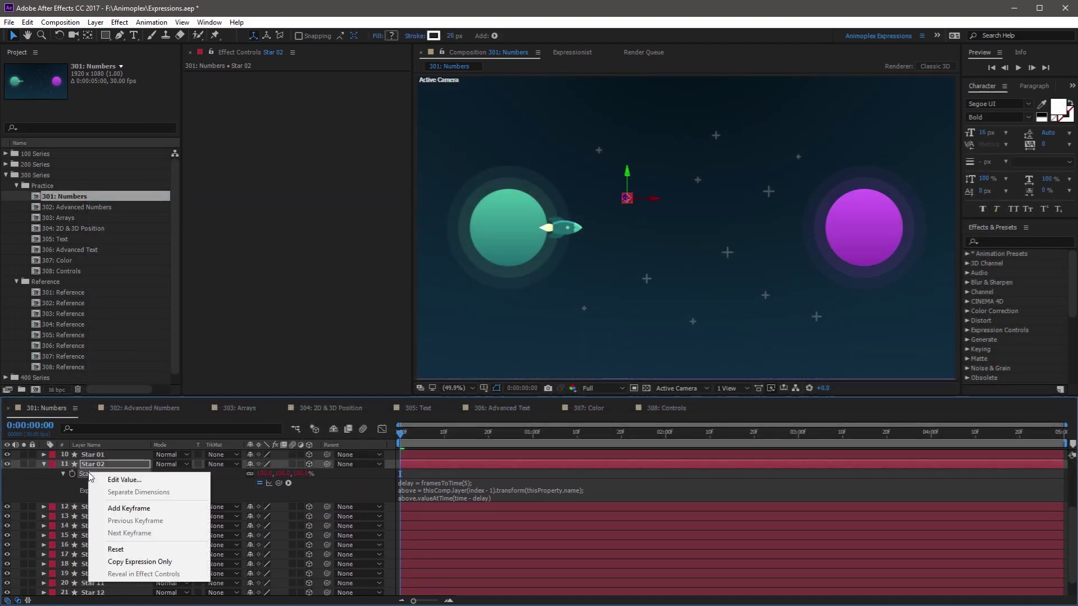
{"action": "left_click", "coordinate": [141, 562]}
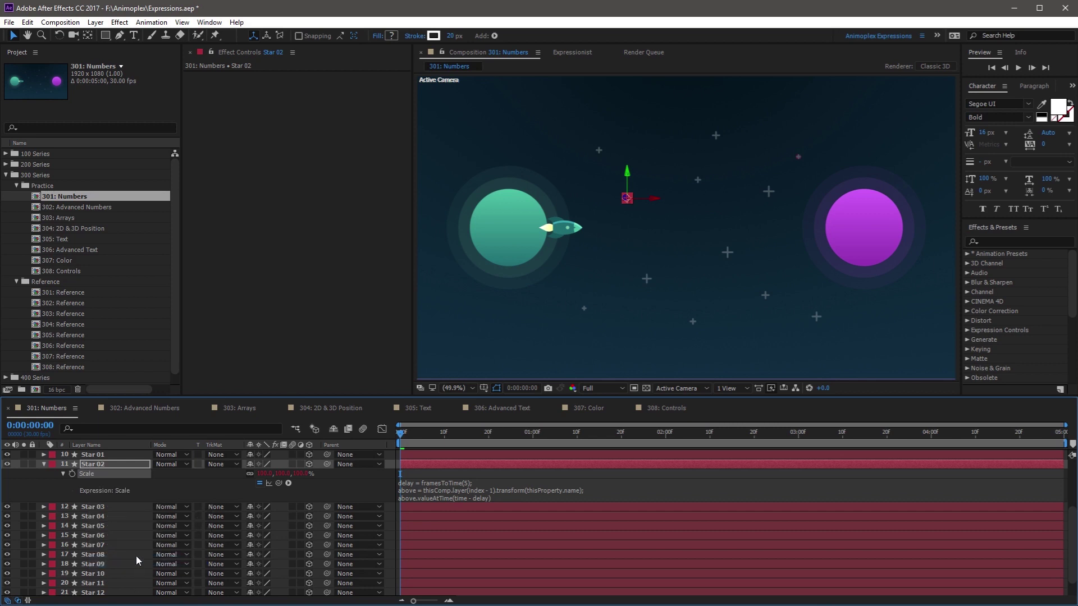
{"action": "left_click", "coordinate": [95, 510]}
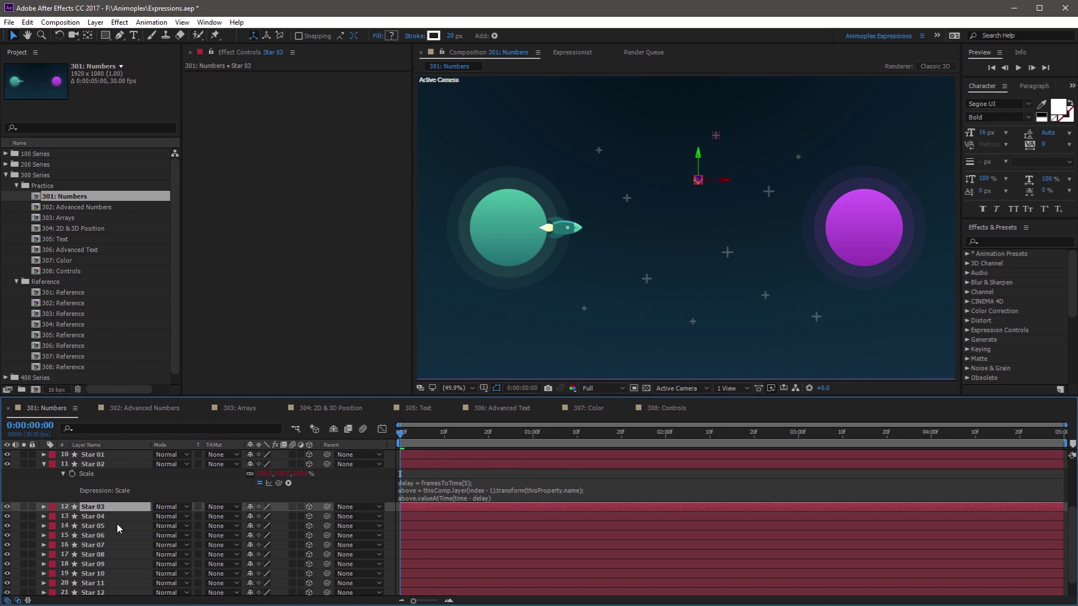
{"action": "scroll", "coordinate": [117, 523], "scroll_direction": "down", "scroll_amount": 1}
{"action": "left_click", "coordinate": [99, 569], "text": "shift"}
{"action": "key", "text": "ctrl+v"}
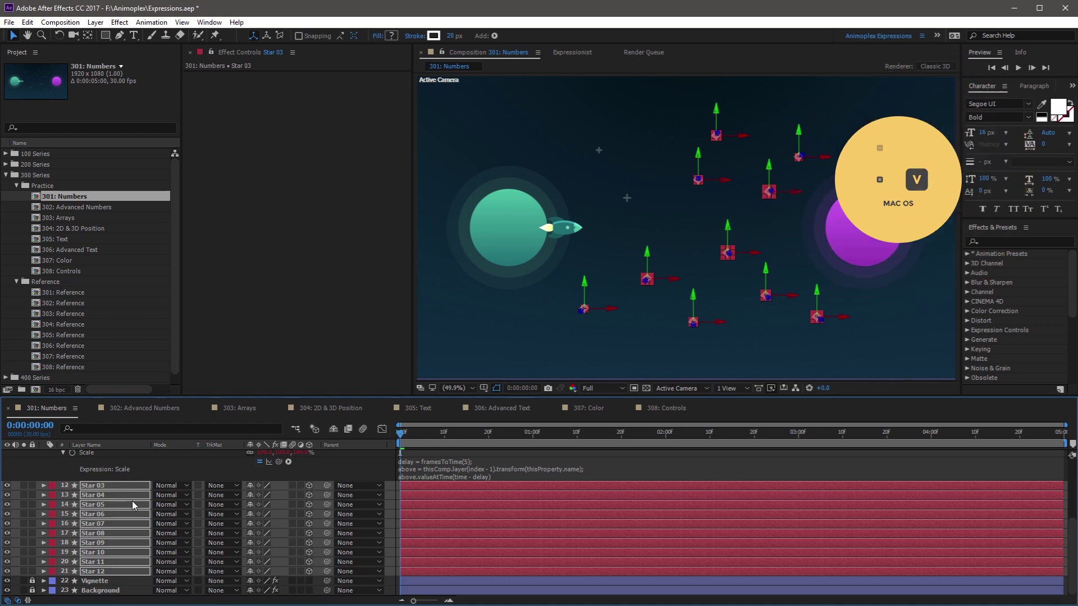
{"action": "key", "text": "s"}
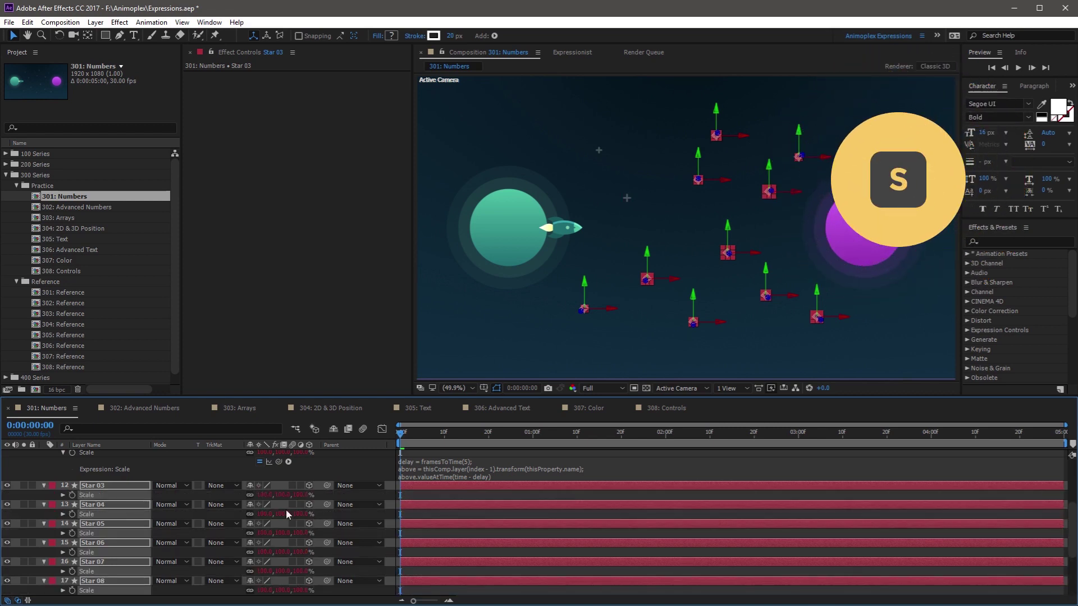
{"action": "key", "text": "s"}
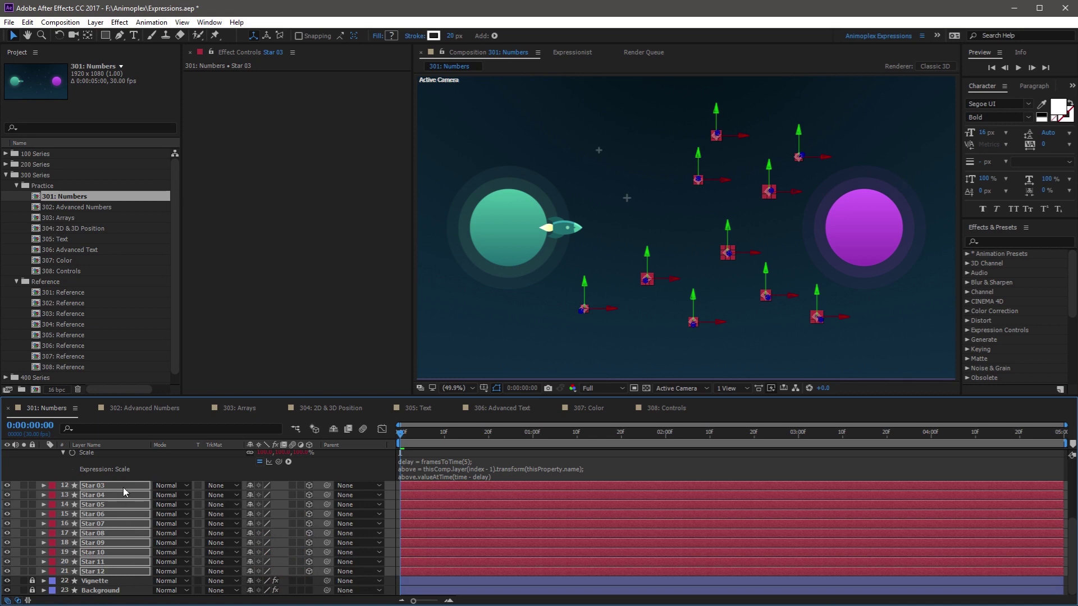
{"action": "scroll", "coordinate": [123, 487], "scroll_direction": "up", "scroll_amount": 3}
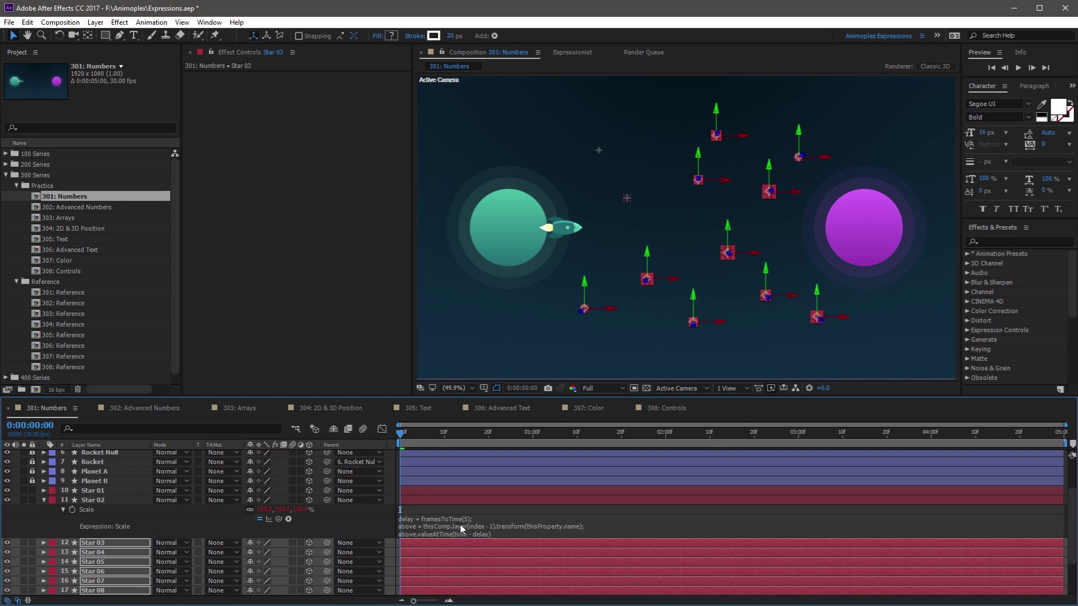
Reveal Star 01's Scale and keyframe it at 100% at frame 10.
{"action": "left_click", "coordinate": [78, 500]}
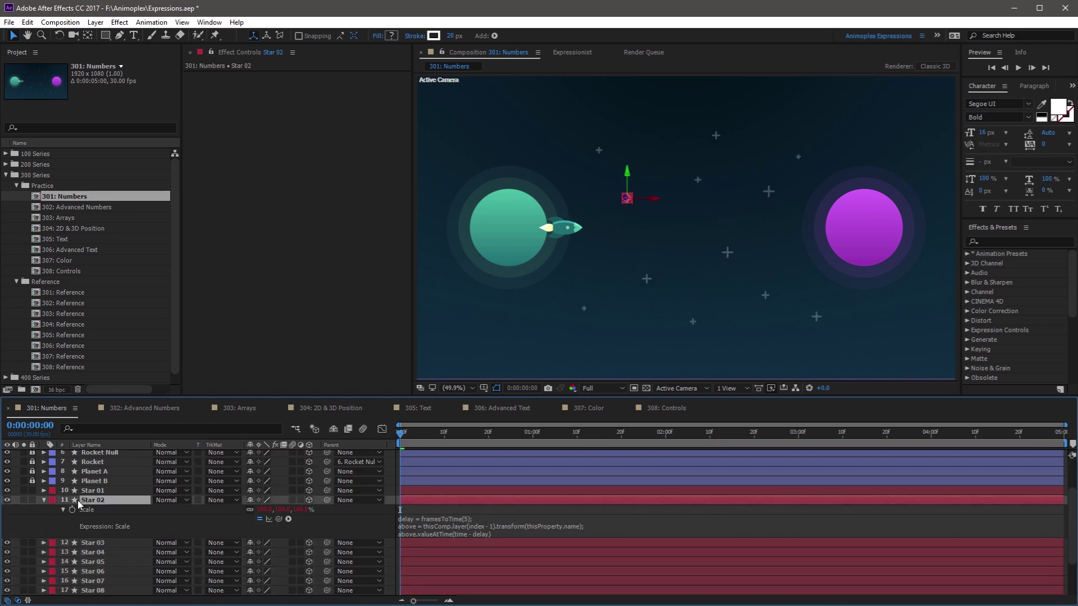
{"action": "key", "text": "s"}
{"action": "left_click", "coordinate": [93, 490]}
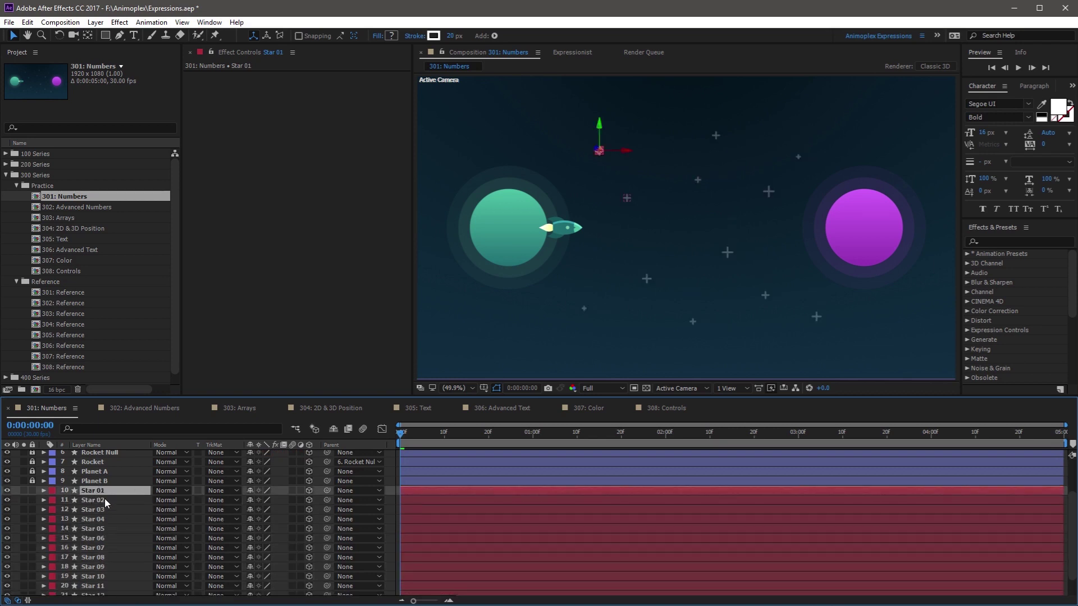
{"action": "key", "text": "s"}
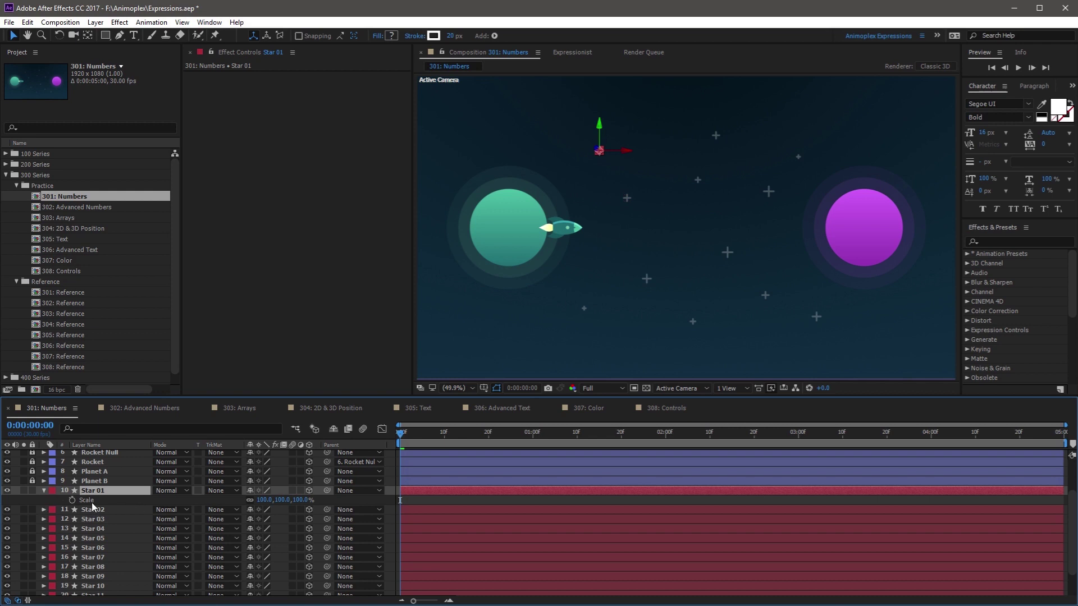
{"action": "left_click", "coordinate": [87, 501]}
{"action": "left_click", "coordinate": [159, 490]}
{"action": "left_click", "coordinate": [106, 498]}
{"action": "left_click", "coordinate": [444, 437]}
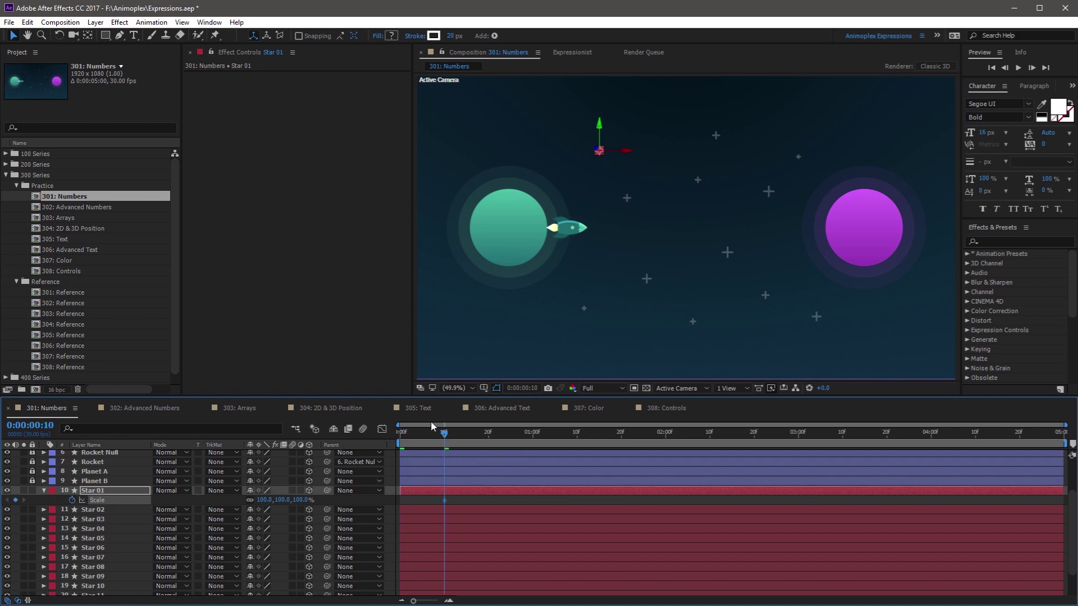
Set Star 01's Scale to 0% at frame 0, ease both keyframes with F9, and preview.
{"action": "left_click_drag", "start_coordinate": [430, 432], "coordinate": [364, 437]}
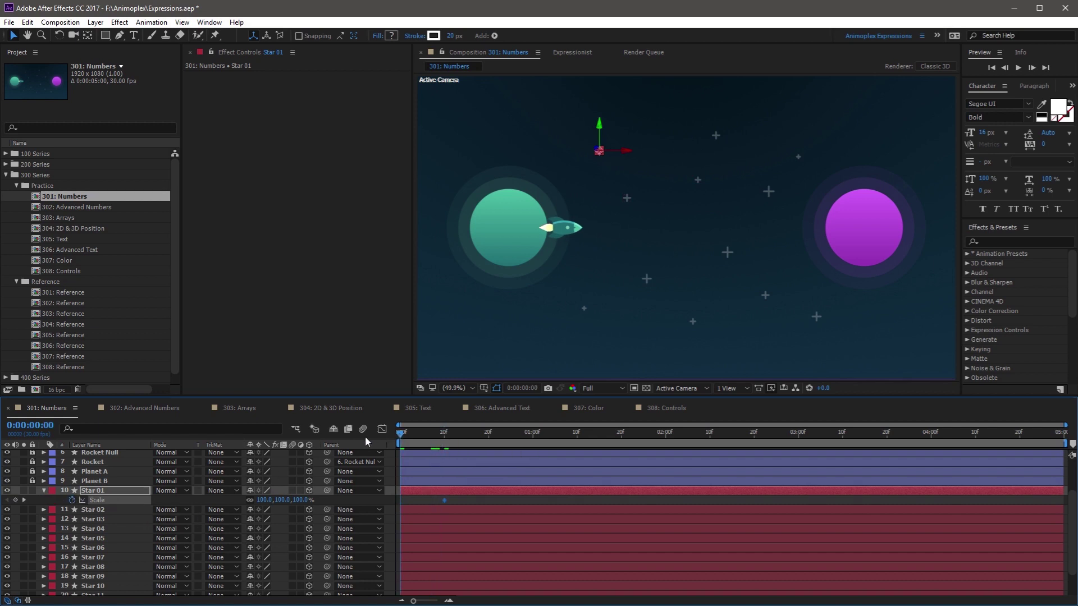
{"action": "left_click", "coordinate": [263, 499]}
{"action": "type", "text": "0"}
{"action": "key", "text": "Return"}
{"action": "left_click_drag", "start_coordinate": [460, 497], "coordinate": [385, 511]}
{"action": "key", "text": "F9"}
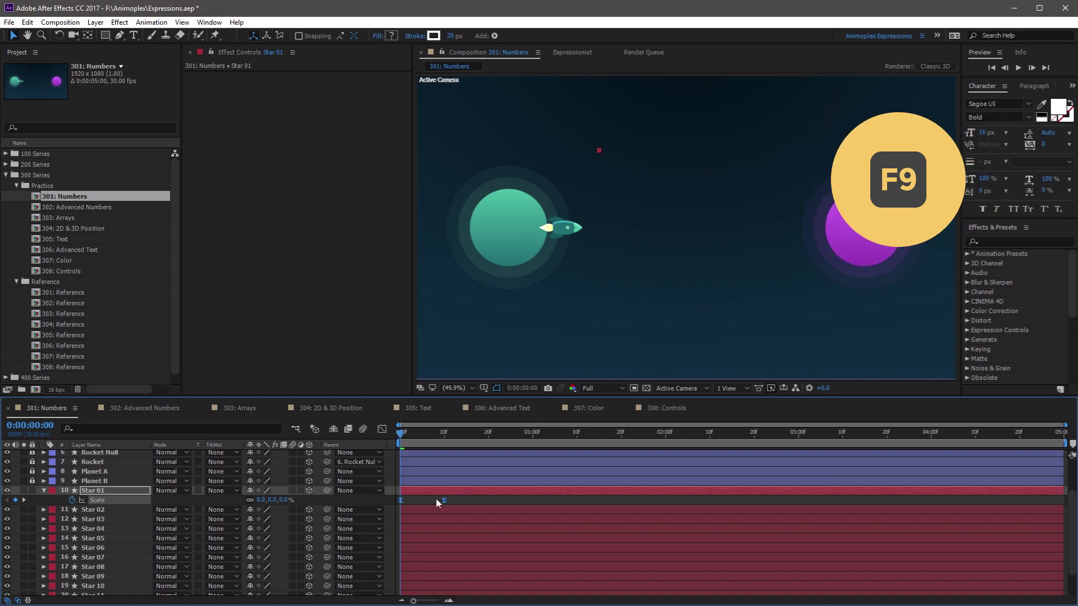
{"action": "key", "text": "space"}
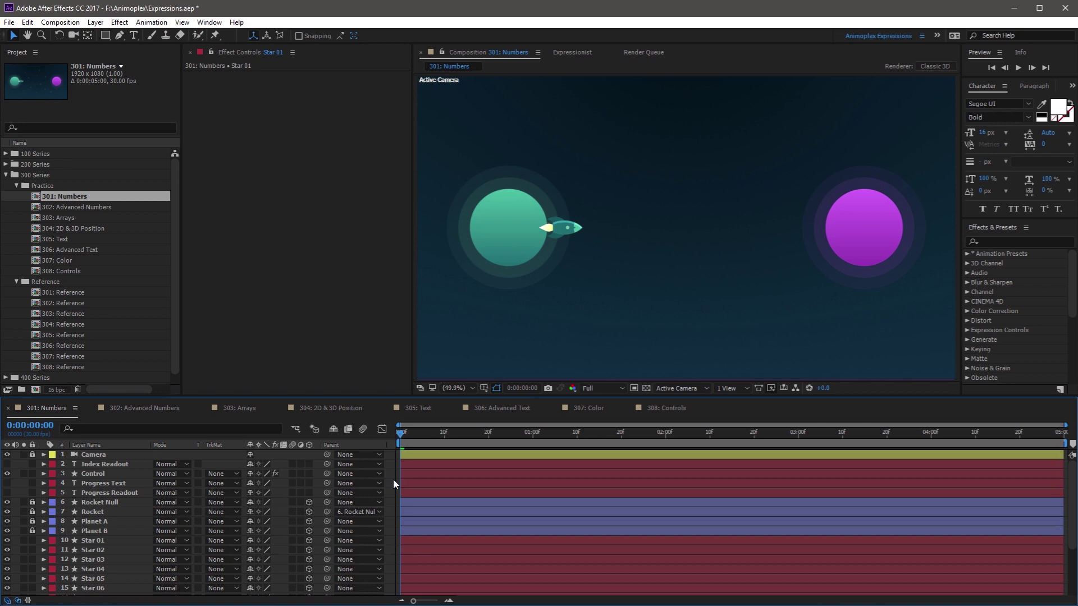
Turn on the Progress Readout and Progress Text layers and scrub to watch the readout climb.
{"action": "left_click", "coordinate": [127, 492]}
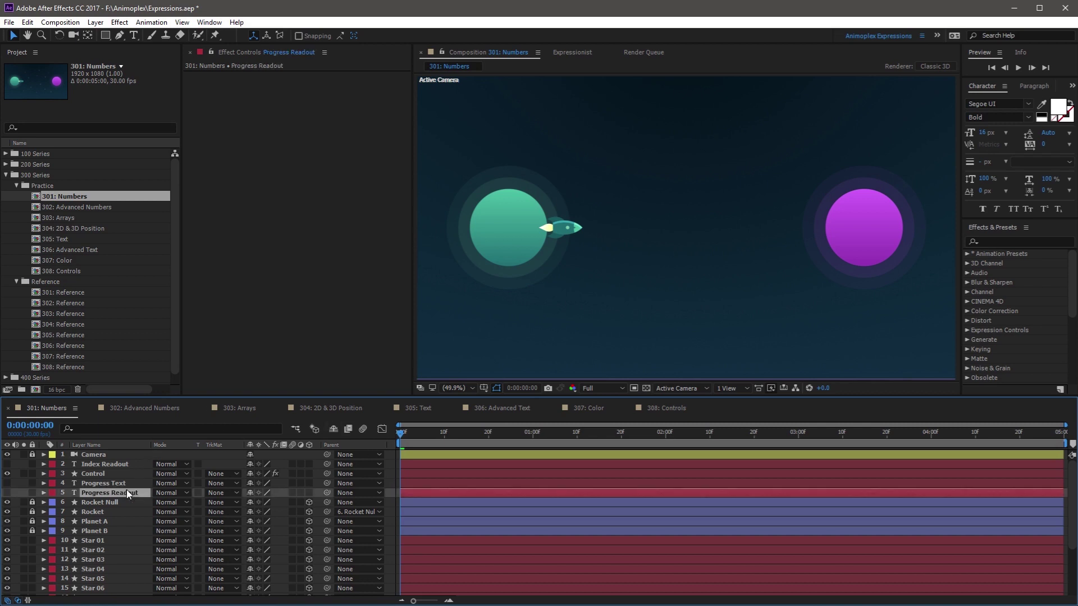
{"action": "key", "text": "ctrl+shift+Up"}
{"action": "left_click", "coordinate": [7, 492]}
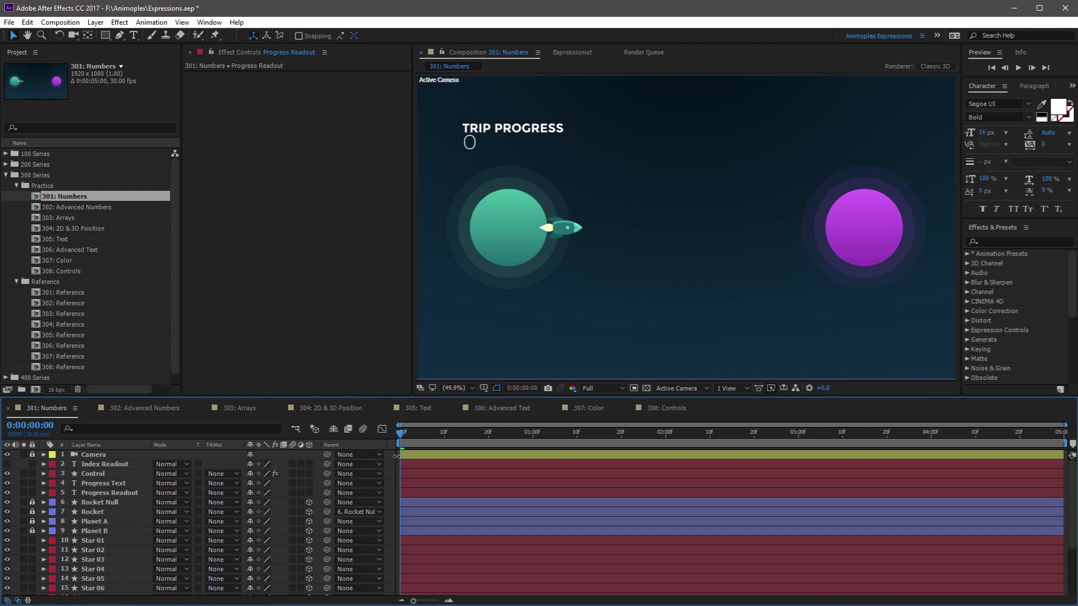
{"action": "left_click_drag", "start_coordinate": [406, 433], "coordinate": [535, 437]}
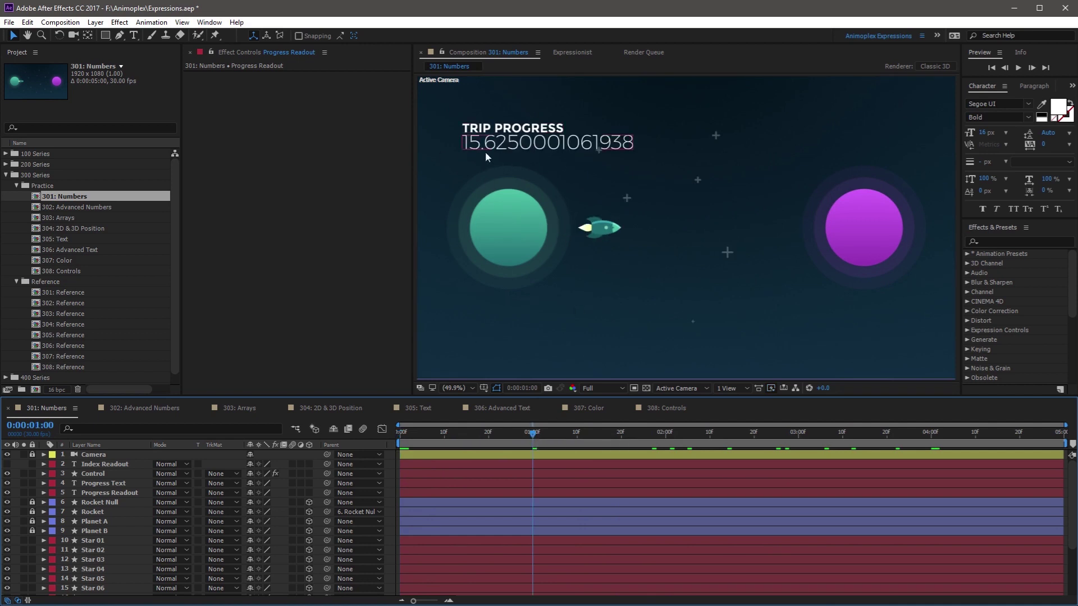
{"action": "left_click", "coordinate": [122, 494]}
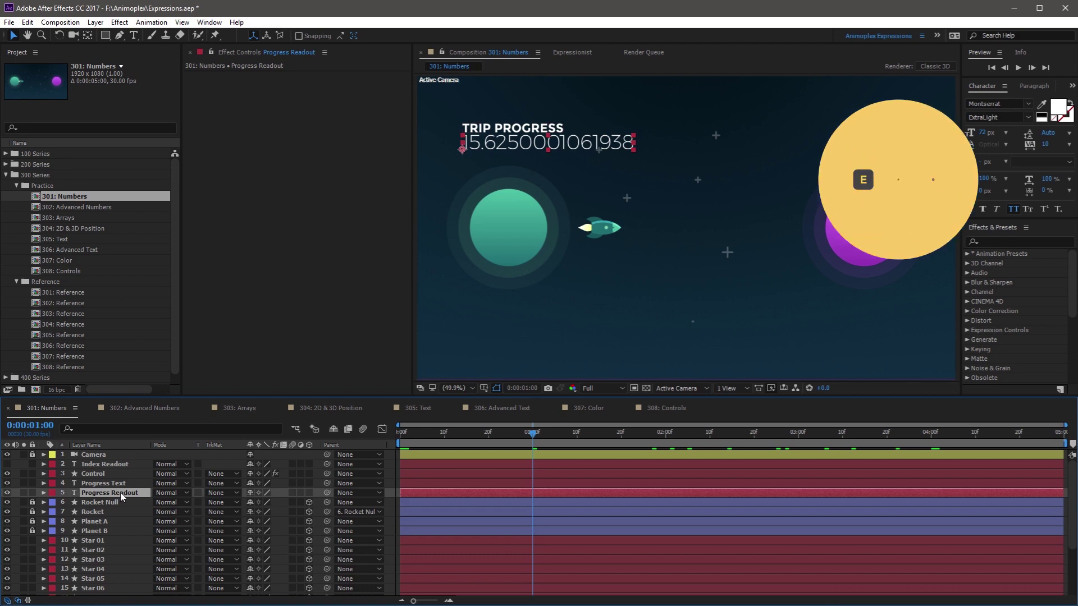
Reveal the Progress Readout's Source Text expression and edit it to append .toFixed(2) to the slider value.
{"action": "key", "text": "e"}
{"action": "key", "text": "e"}
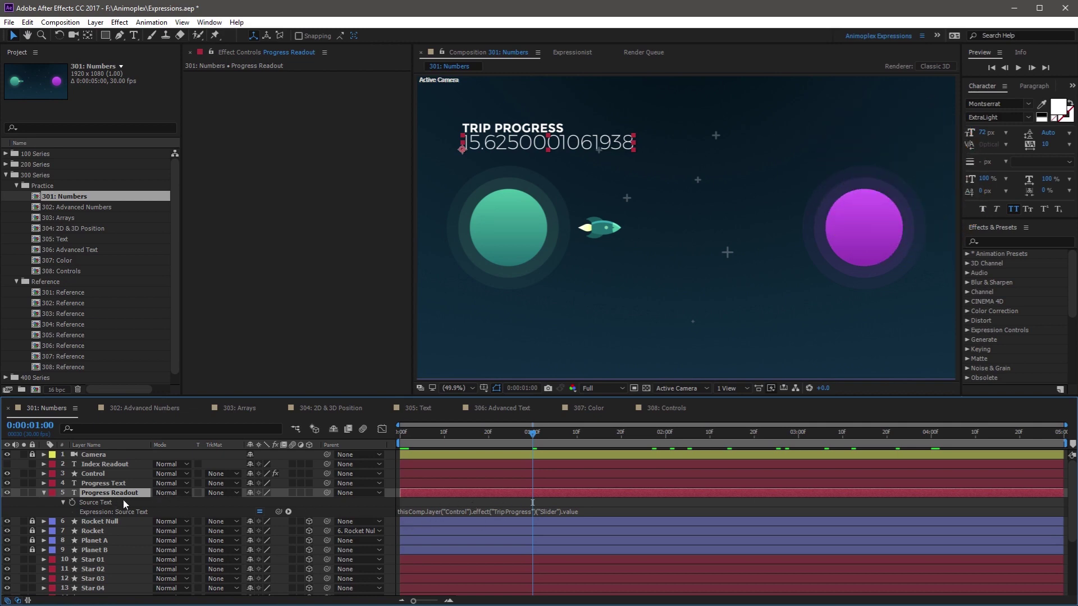
{"action": "left_click", "coordinate": [584, 512]}
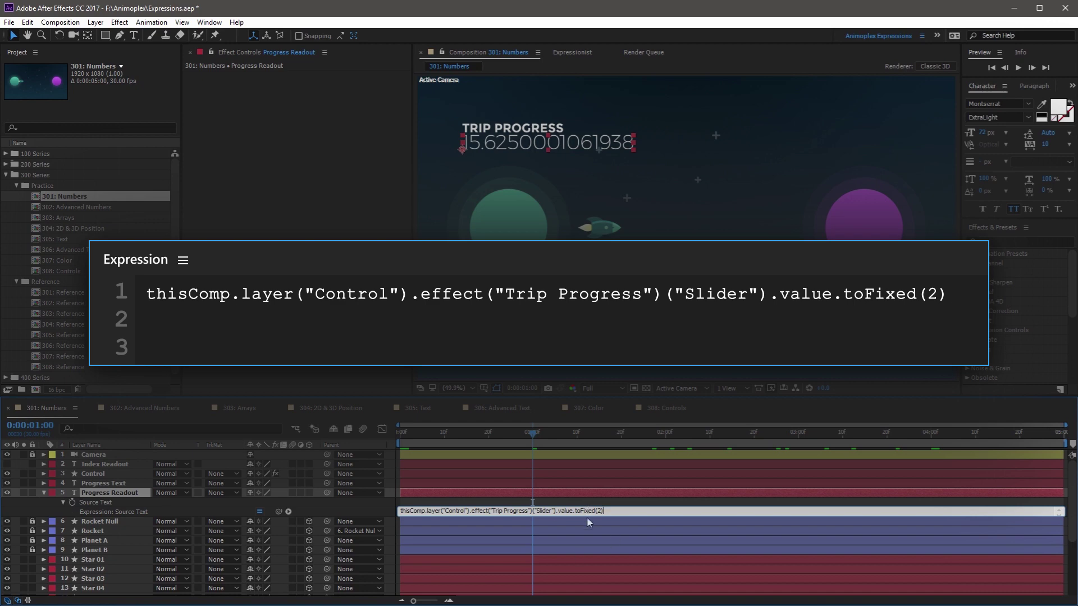
Commit the .toFixed(2) expression and preview the readout, which now shows 2.80 at the start.
{"action": "left_click", "coordinate": [376, 509]}
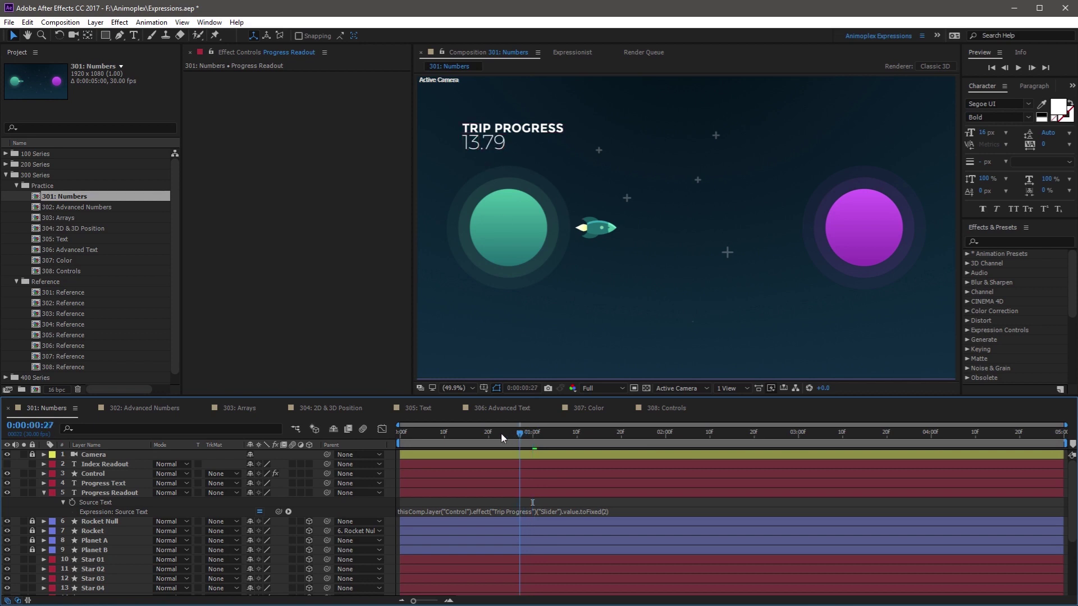
{"action": "left_click_drag", "start_coordinate": [501, 438], "coordinate": [433, 441]}
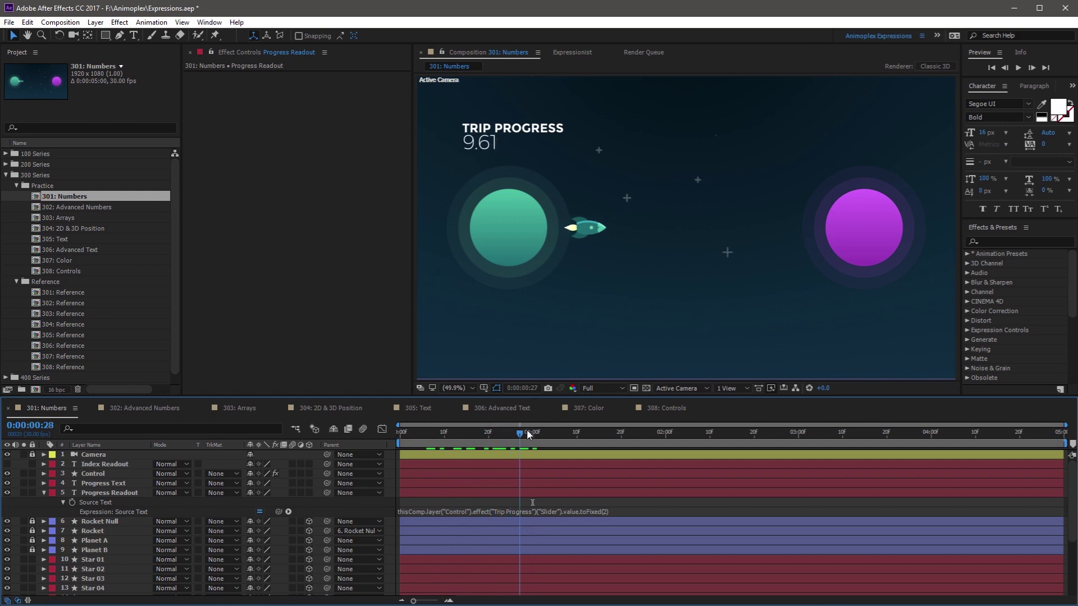
{"action": "key", "text": "space"}
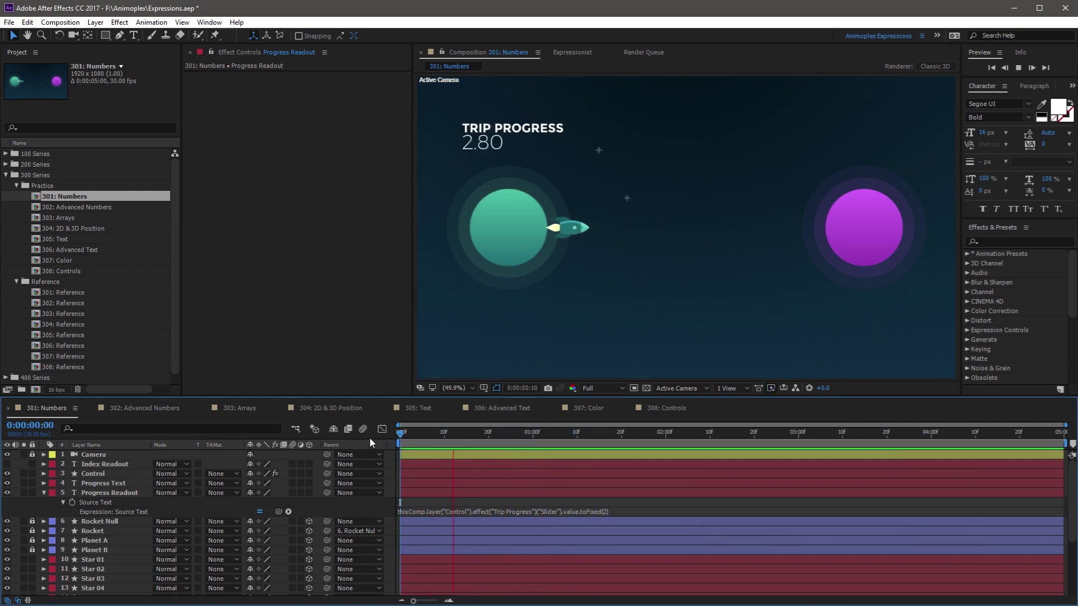